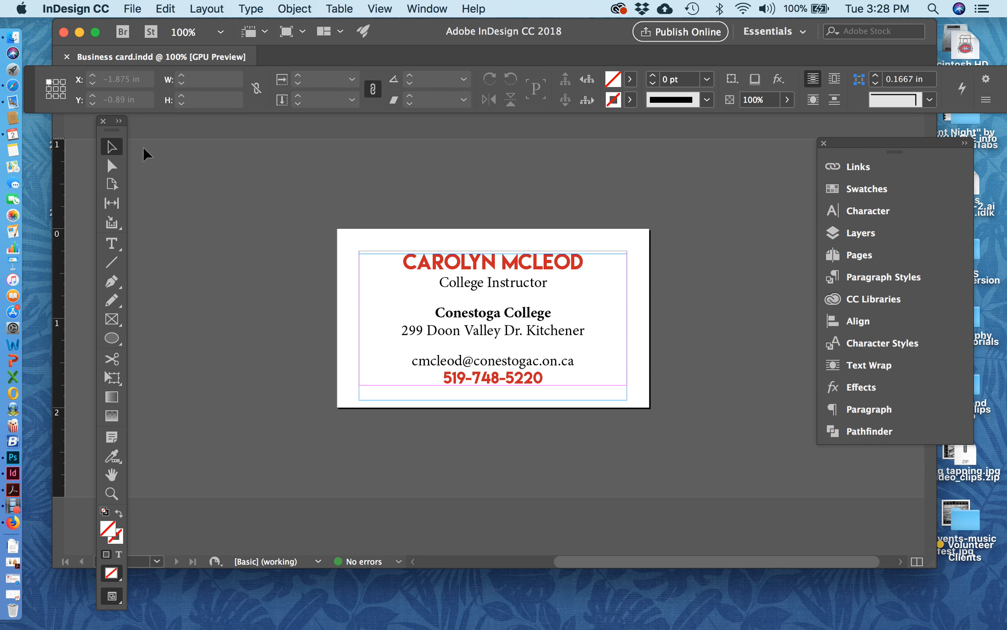
# Start a new print document from the Letter preset and set its units to inches
pyautogui.click(130, 8)
pyautogui.moveTo(138, 28)
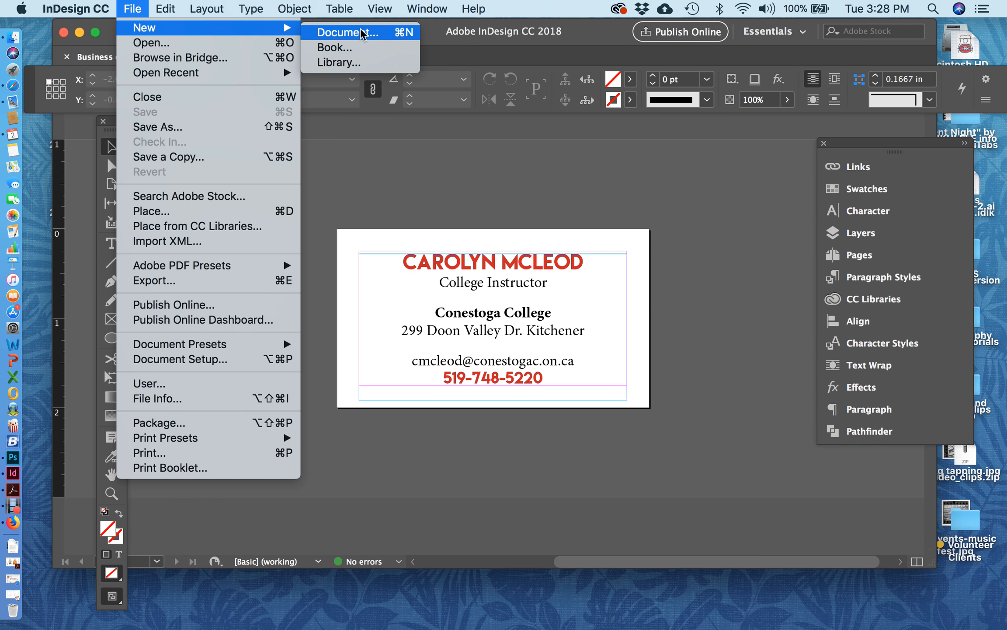
pyautogui.click(407, 33)
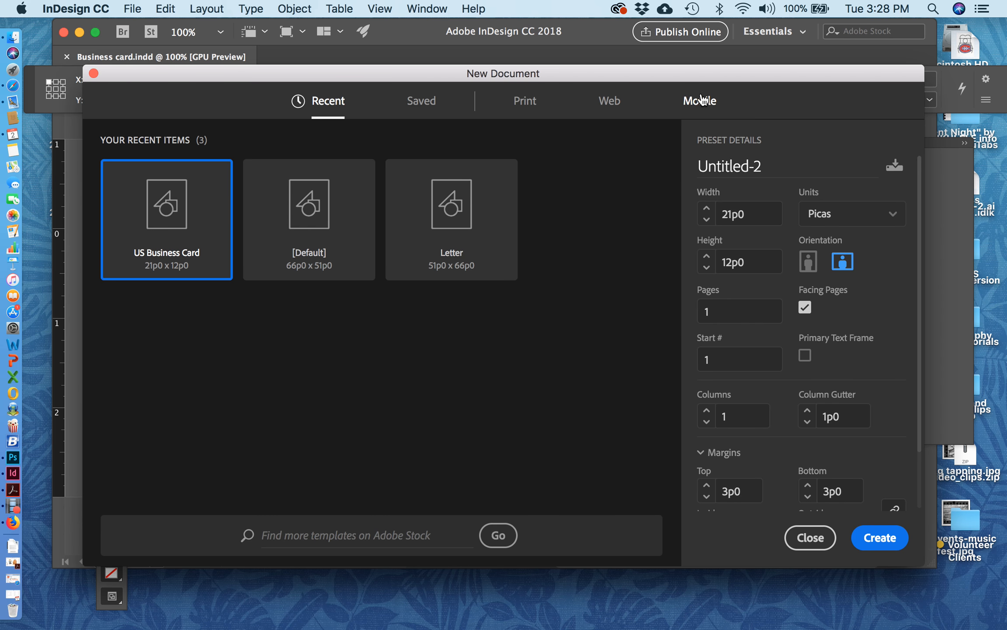
pyautogui.click(518, 100)
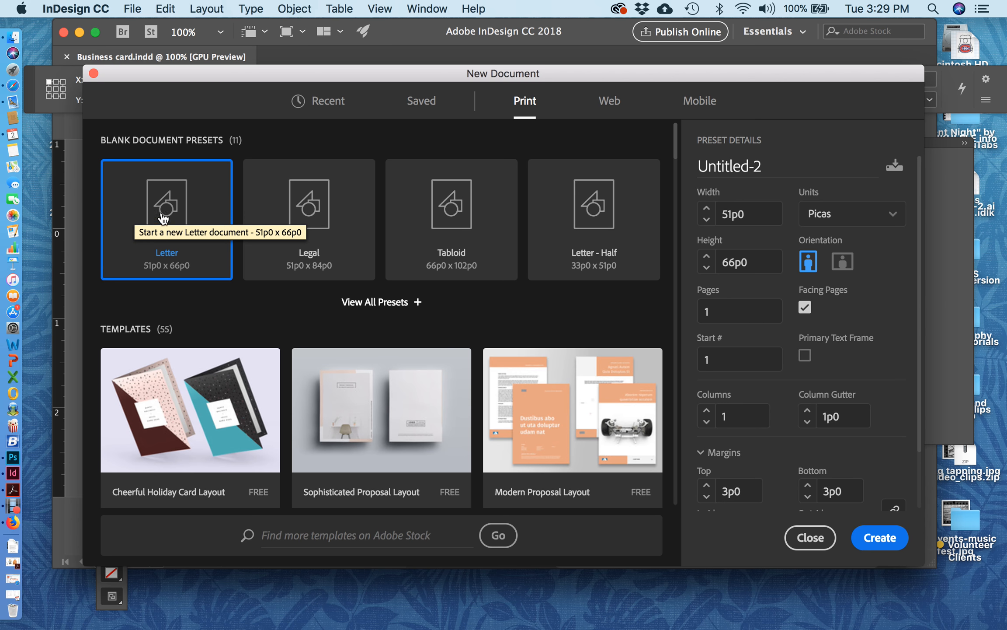
pyautogui.click(886, 213)
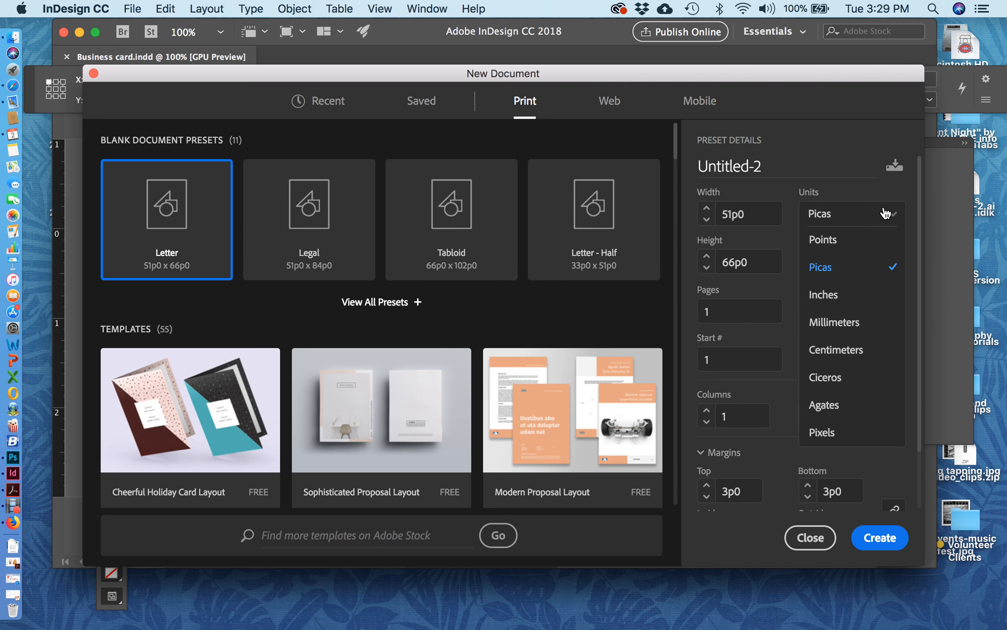
pyautogui.click(837, 293)
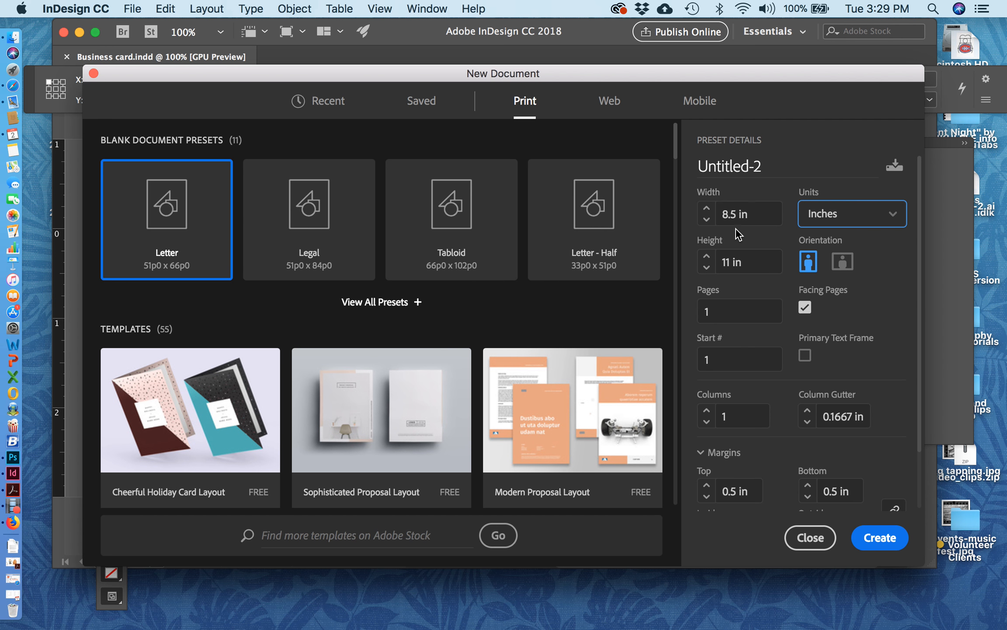
# Name the new document Reference Guide
pyautogui.click(767, 160)
pyautogui.press('super+a')
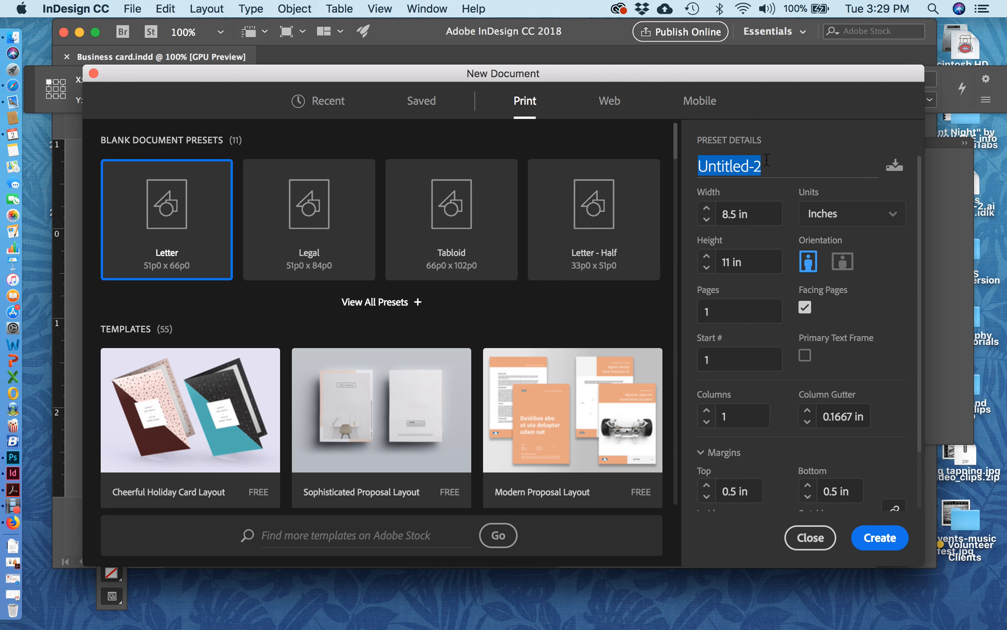
pyautogui.write('Refe')
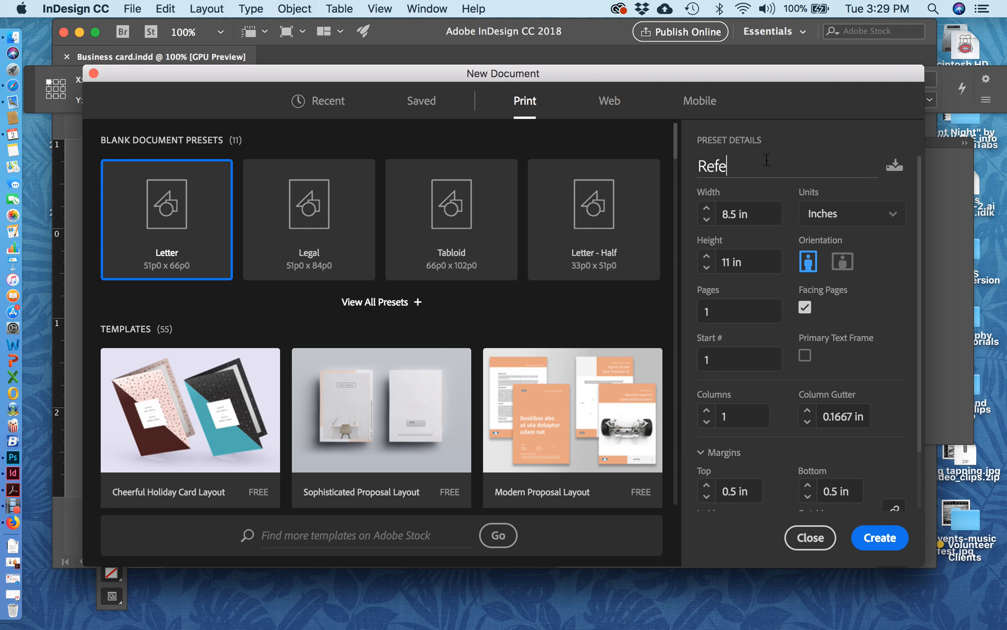
pyautogui.write('rence Guide')
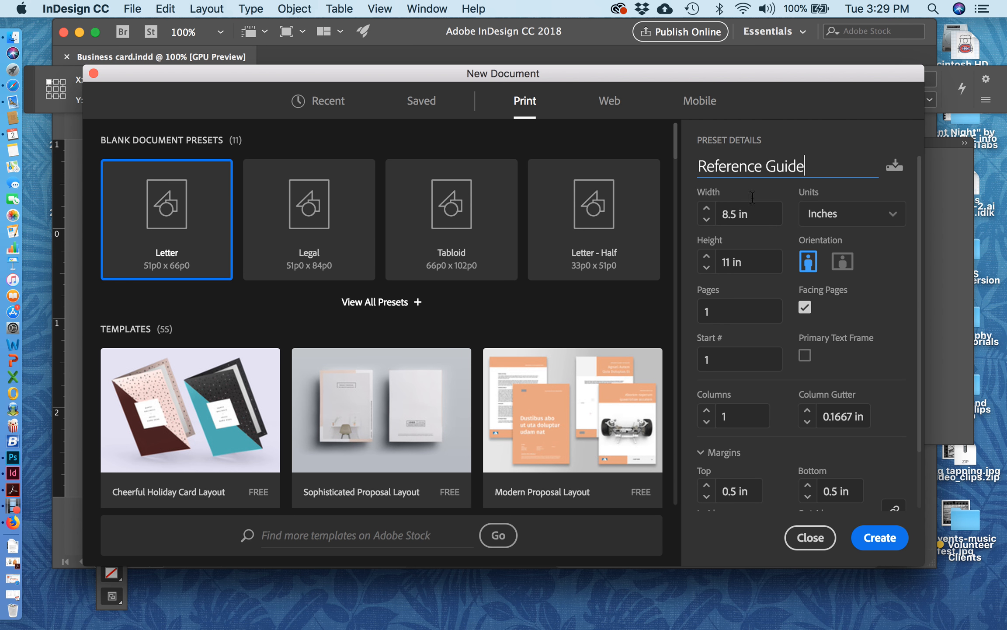
# Set the number of pages to 20, keep a single column, and create the document
pyautogui.click(699, 311)
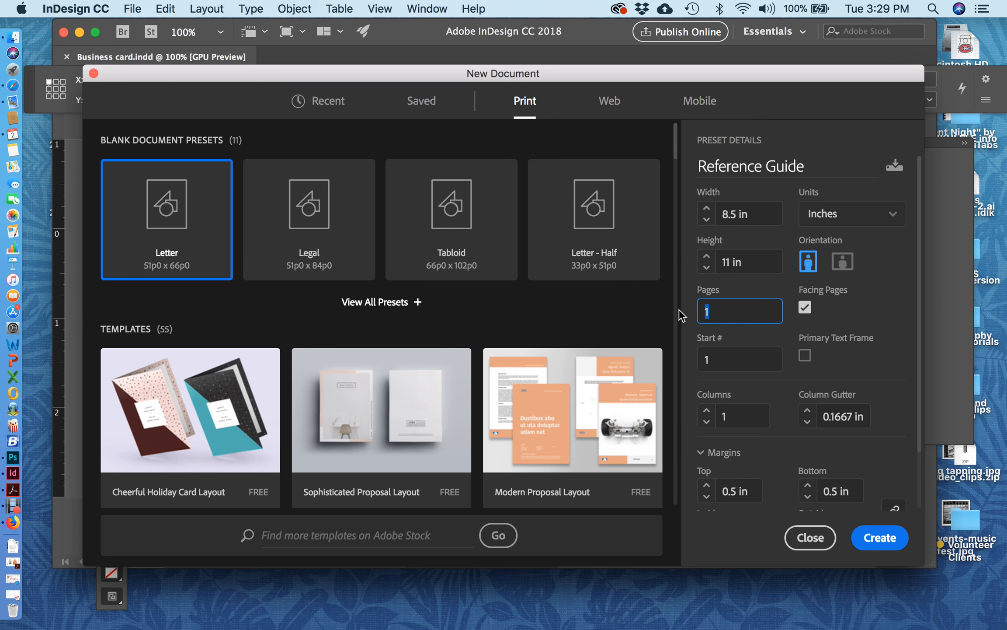
pyautogui.write('20')
pyautogui.scroll(-1, 724, 358)
pyautogui.scroll(-2, 726, 384)
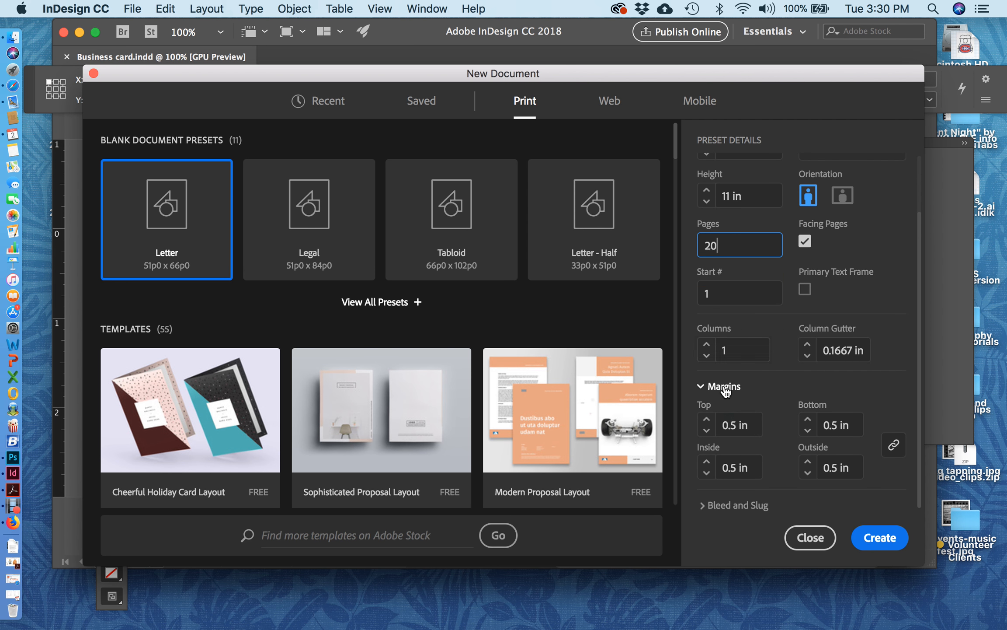
pyautogui.click(739, 350)
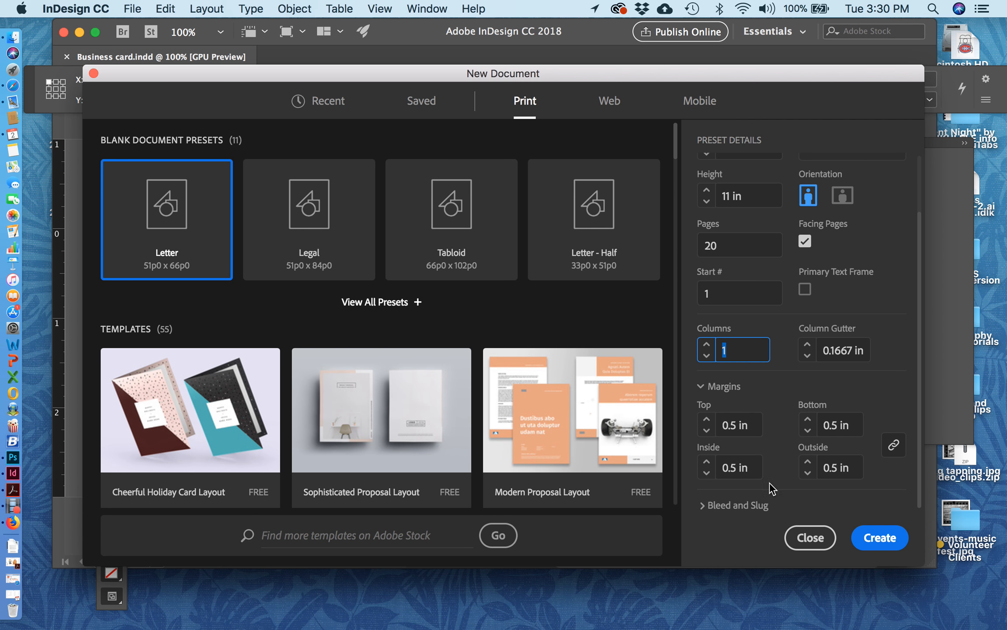
pyautogui.click(873, 535)
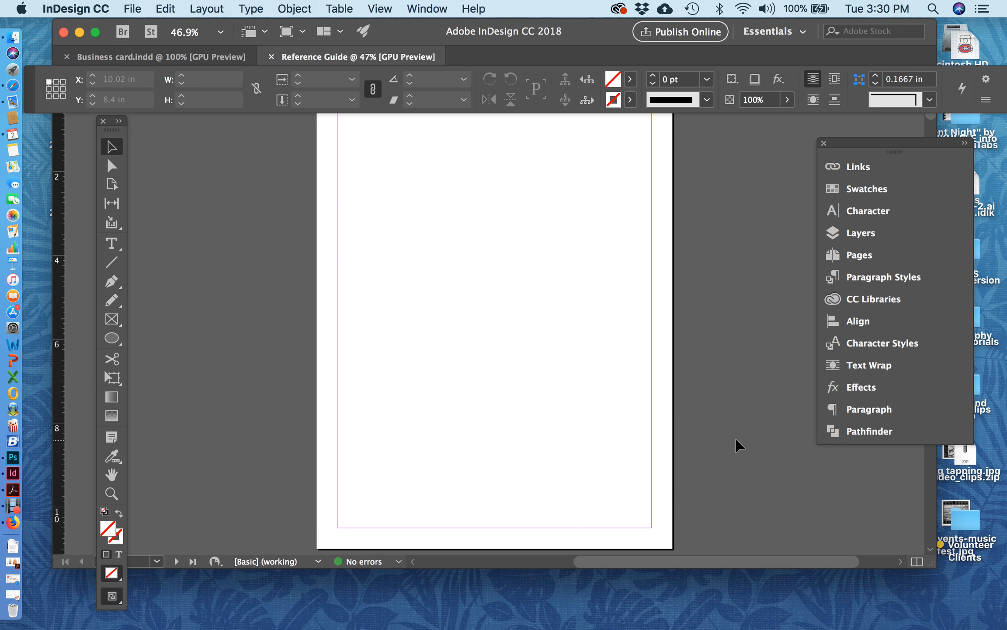
# Review the page thumbnails of the new document from the first page to the last
pyautogui.scroll(2, 740, 446)
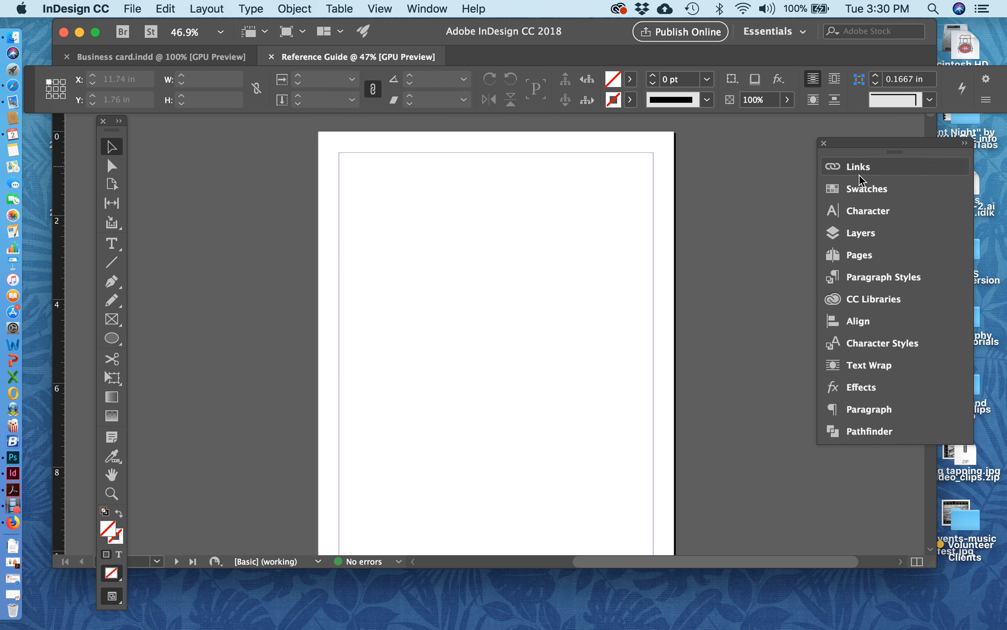
pyautogui.click(858, 255)
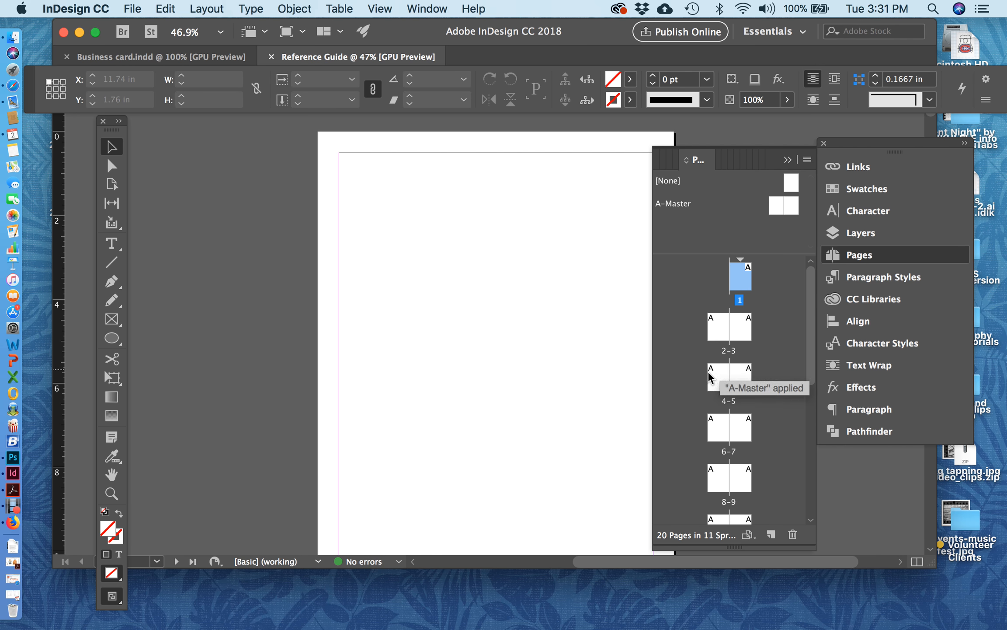
pyautogui.scroll(-10, 763, 375)
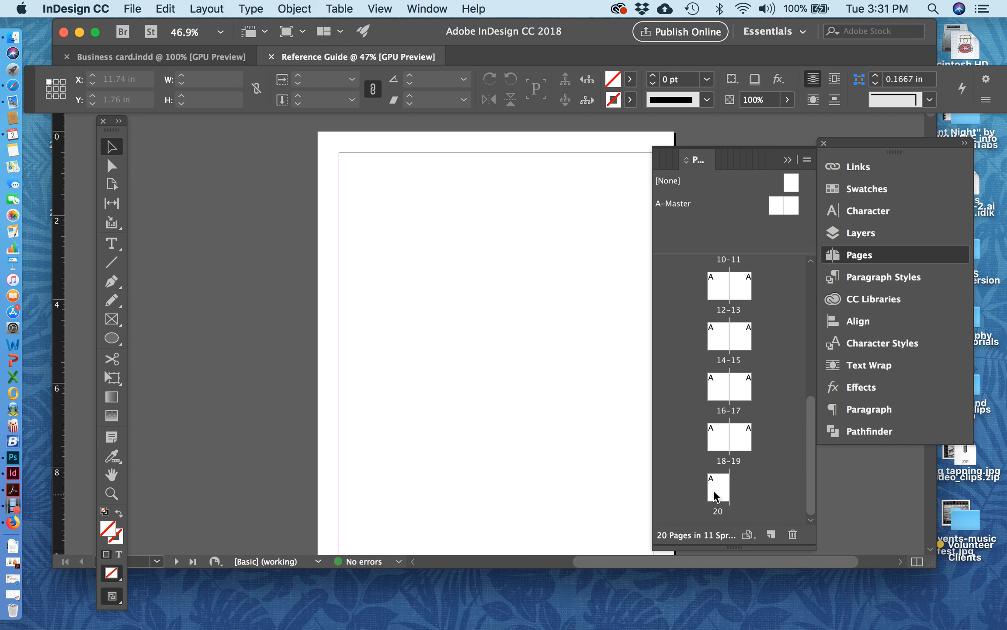
pyautogui.scroll(10, 755, 410)
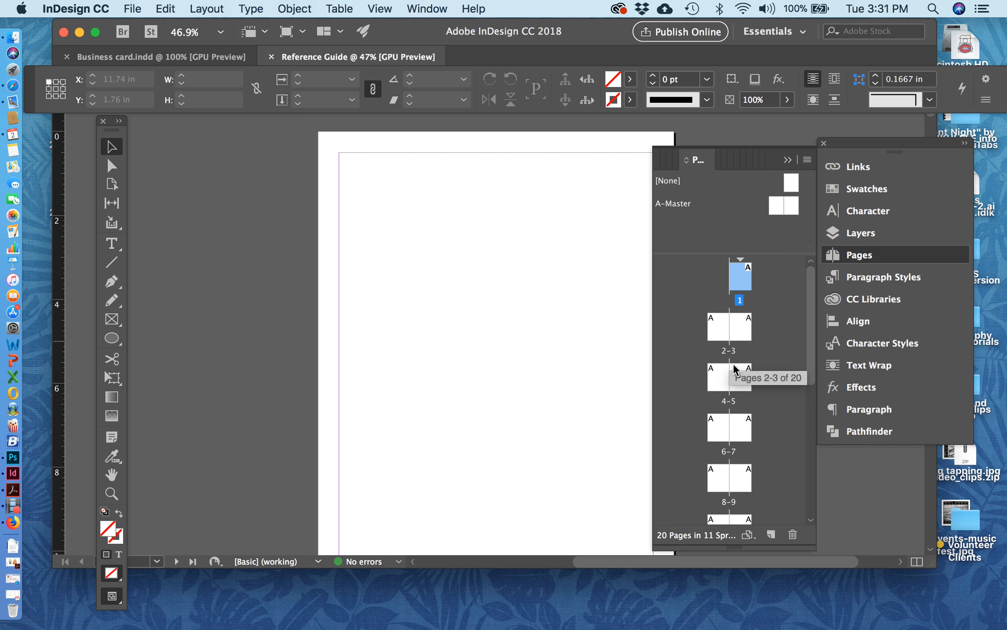
pyautogui.scroll(-10, 739, 380)
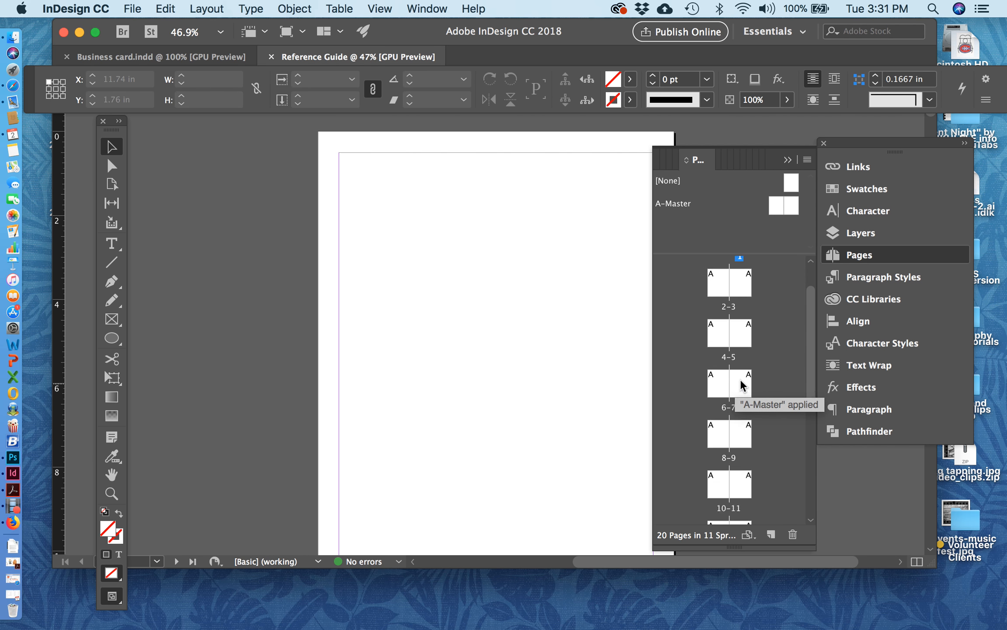
pyautogui.scroll(-2, 741, 384)
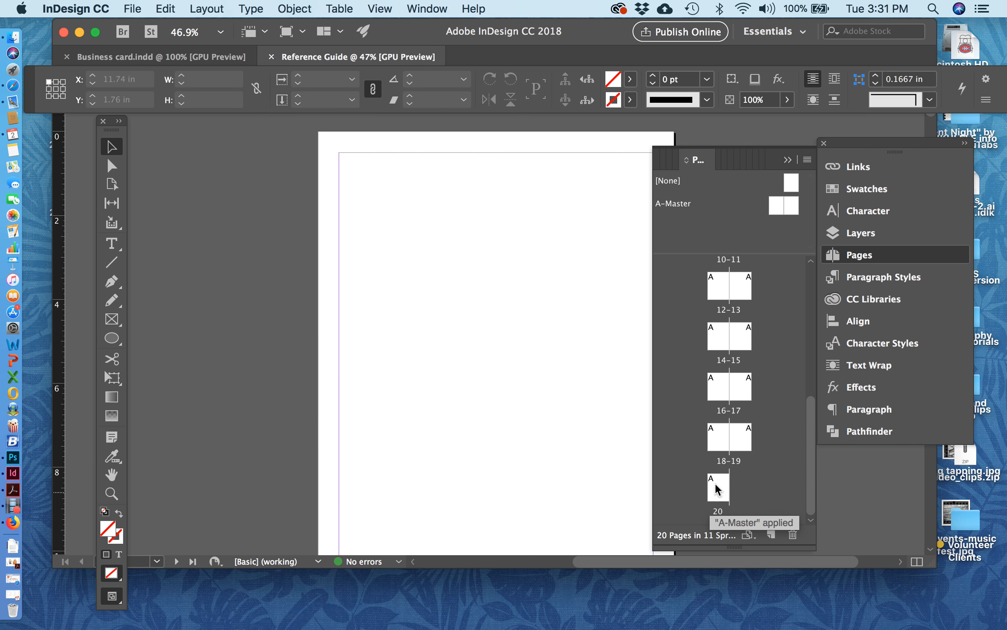
pyautogui.scroll(10, 758, 368)
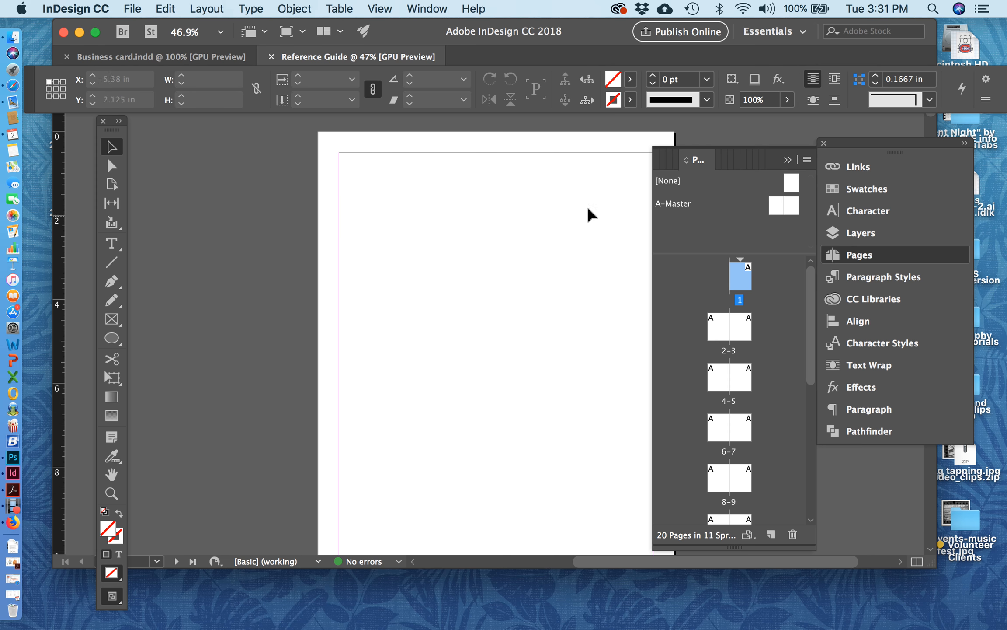
# Create a text frame spanning the margins in the upper half of page 1 and enter "Reference Guide" with the author's full name below it
pyautogui.hscroll(2, 535, 260)
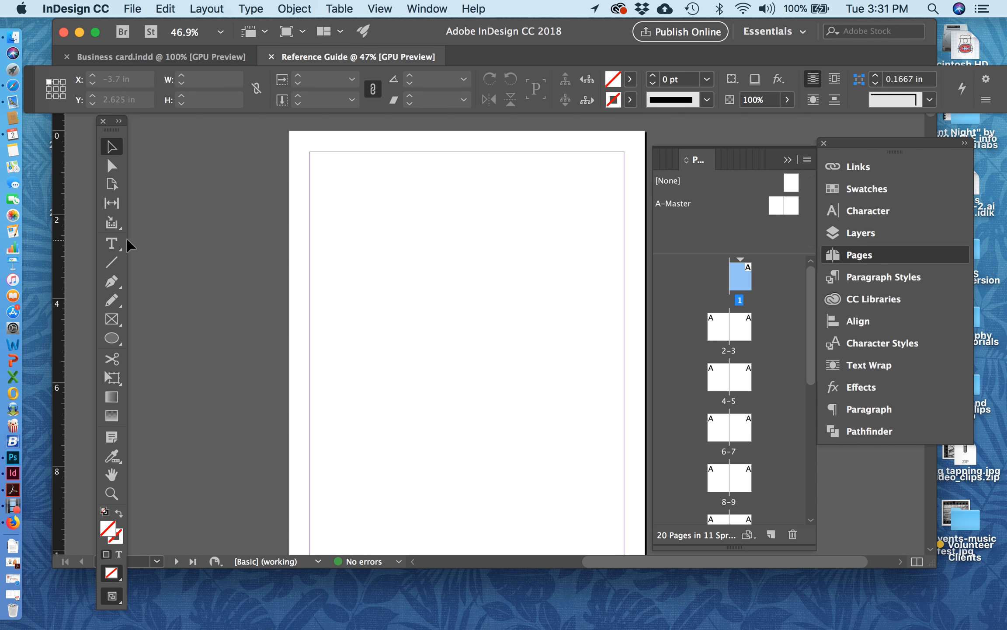
pyautogui.click(111, 243)
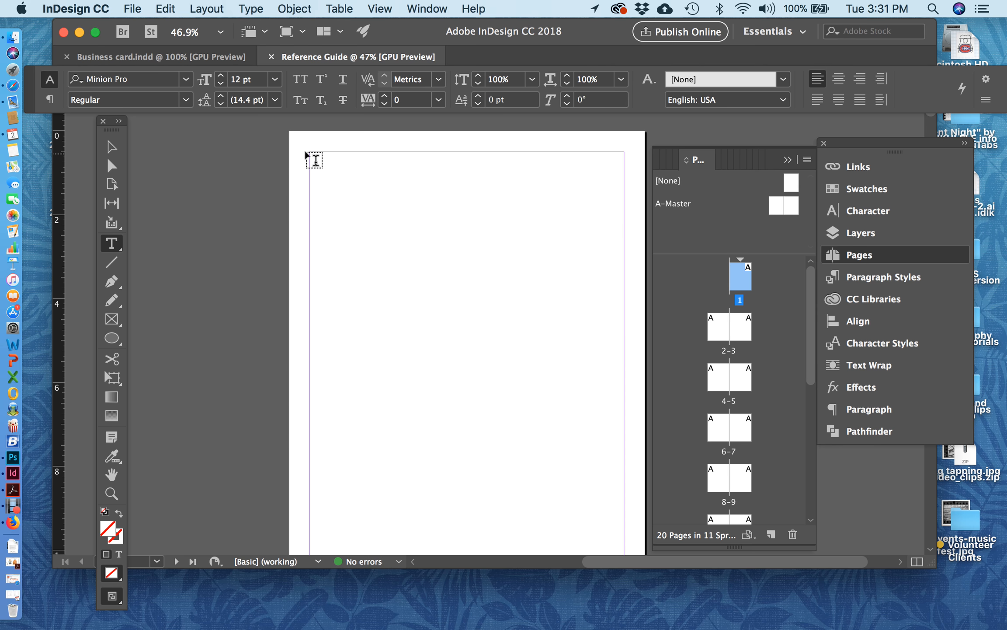
pyautogui.moveTo(319, 158); pyautogui.dragTo(624, 357)
pyautogui.write('Reference Guide')
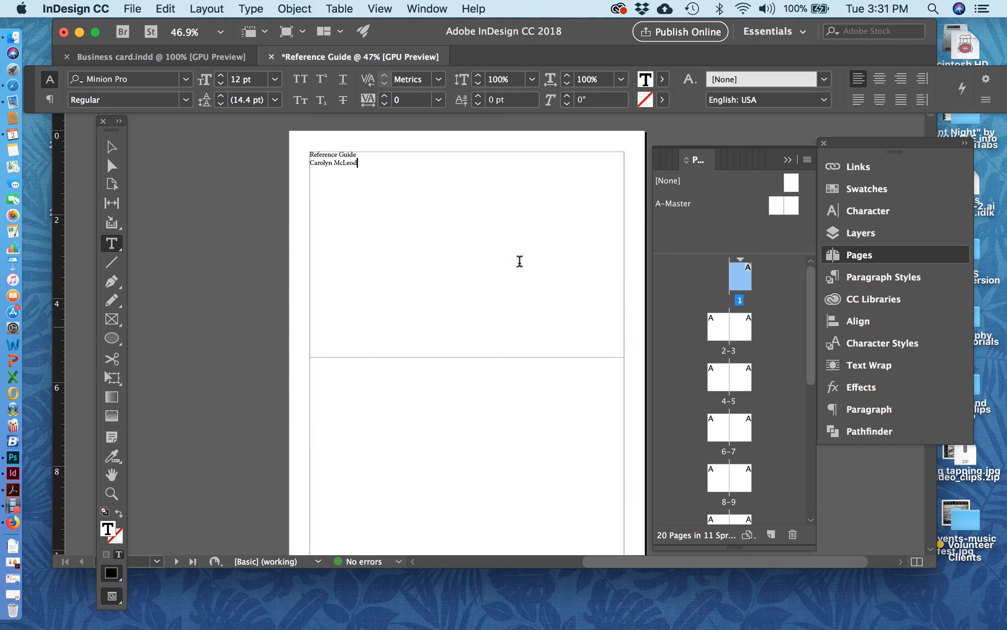
# Select both title lines and enlarge the text to 78 pt
pyautogui.click(364, 161)
pyautogui.moveTo(365, 161); pyautogui.dragTo(314, 148)
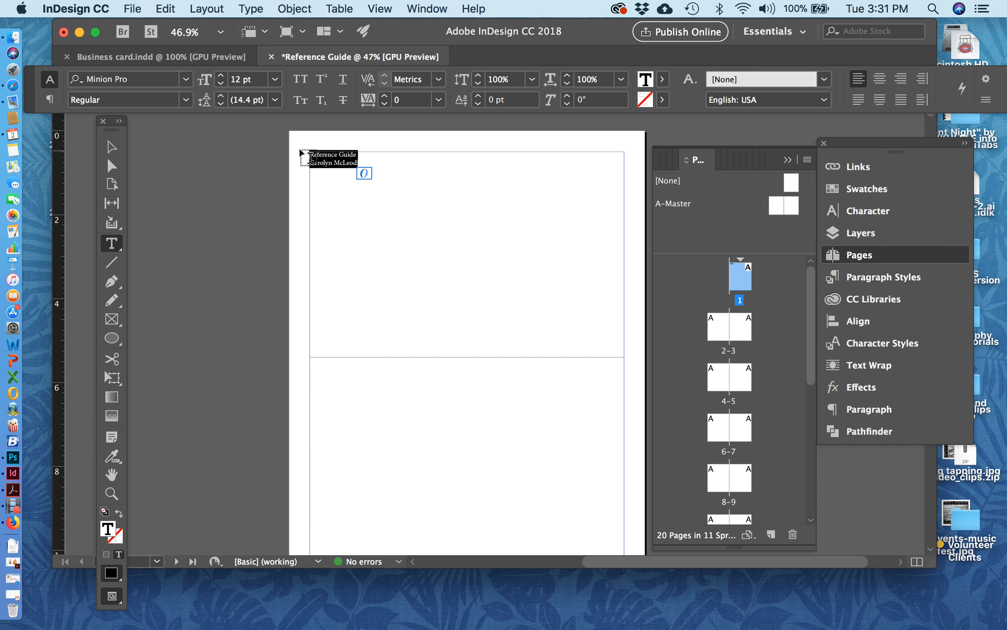
pyautogui.press('super+shift+period')
pyautogui.press('super+shift+period')
pyautogui.press('super+shift+period')
pyautogui.press('super+shift+period')
pyautogui.press('super+shift+period')
pyautogui.press('super+shift+period')
pyautogui.press('super+shift+period')
pyautogui.press('super+shift+period')
pyautogui.press('super+shift+period')
pyautogui.press('super+shift+period')
pyautogui.press('super+shift+period')
pyautogui.press('super+shift+period')
pyautogui.press('super+shift+period')
pyautogui.press('super+shift+period')
pyautogui.press('super+shift+period')
pyautogui.press('super+shift+period')
pyautogui.press('super+shift+period')
pyautogui.press('super+shift+period')
pyautogui.press('super+shift+period')
pyautogui.press('super+shift+period')
pyautogui.press('super+shift+period')
pyautogui.press('super+shift+period')
pyautogui.press('super+shift+period')
pyautogui.press('super+shift+period')
pyautogui.press('super+shift+period')
pyautogui.press('super+shift+period')
pyautogui.press('super+shift+period')
pyautogui.press('super+shift+period')
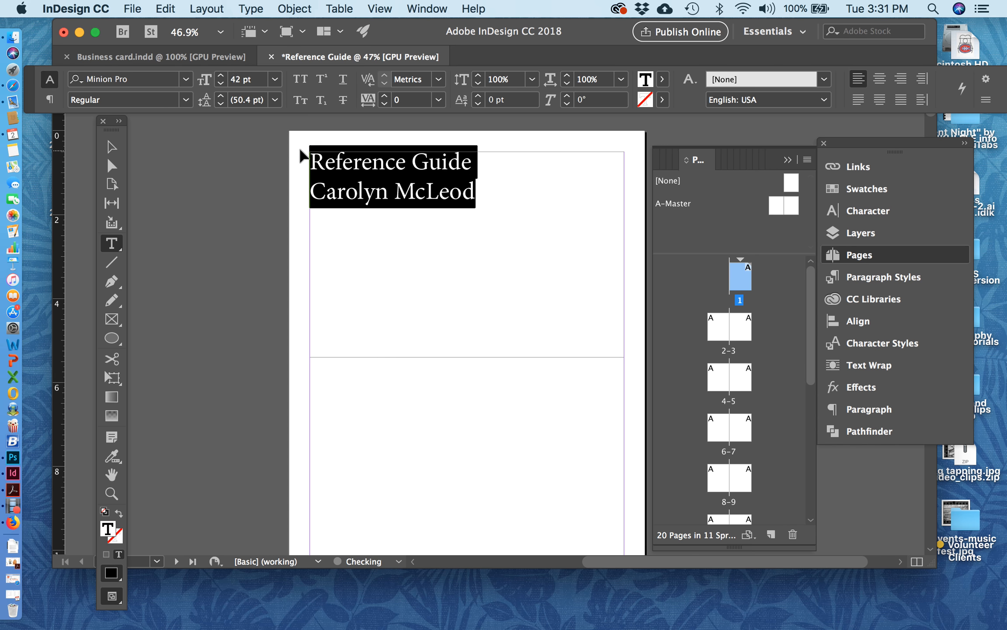
pyautogui.press('super+shift+period')
pyautogui.press('super+shift+period')
pyautogui.press('super+shift+period')
pyautogui.press('super+shift+period')
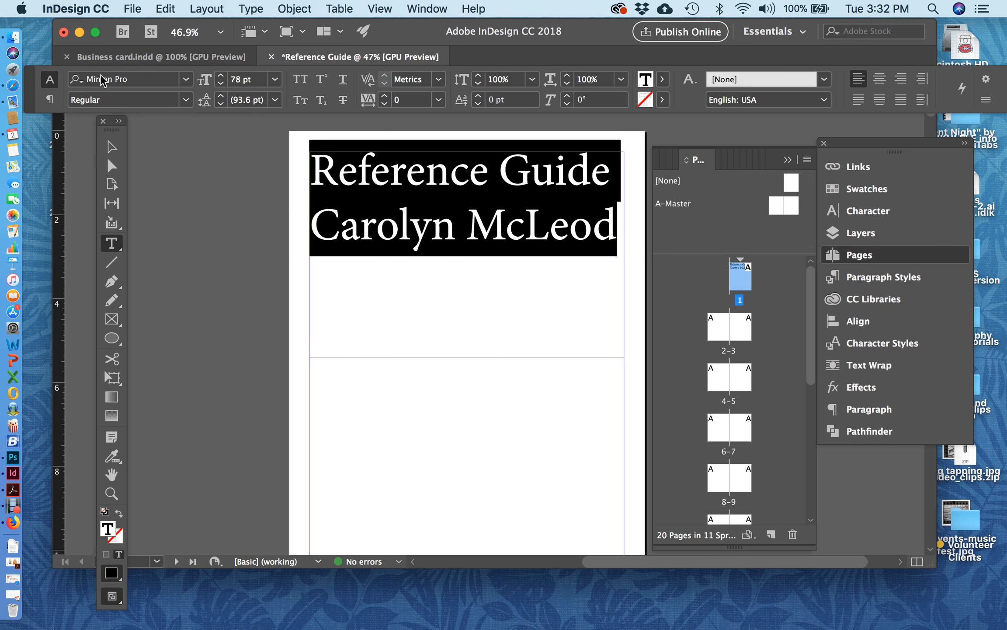
# Change the font of the two title lines to Lucida Bright in the Demibold style
pyautogui.click(185, 79)
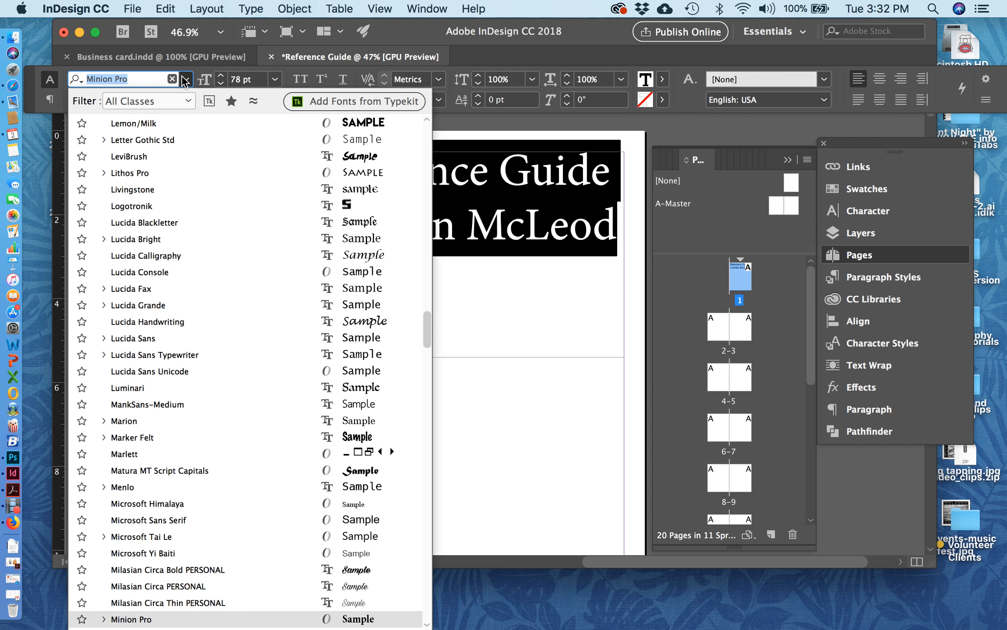
pyautogui.click(178, 236)
pyautogui.click(183, 100)
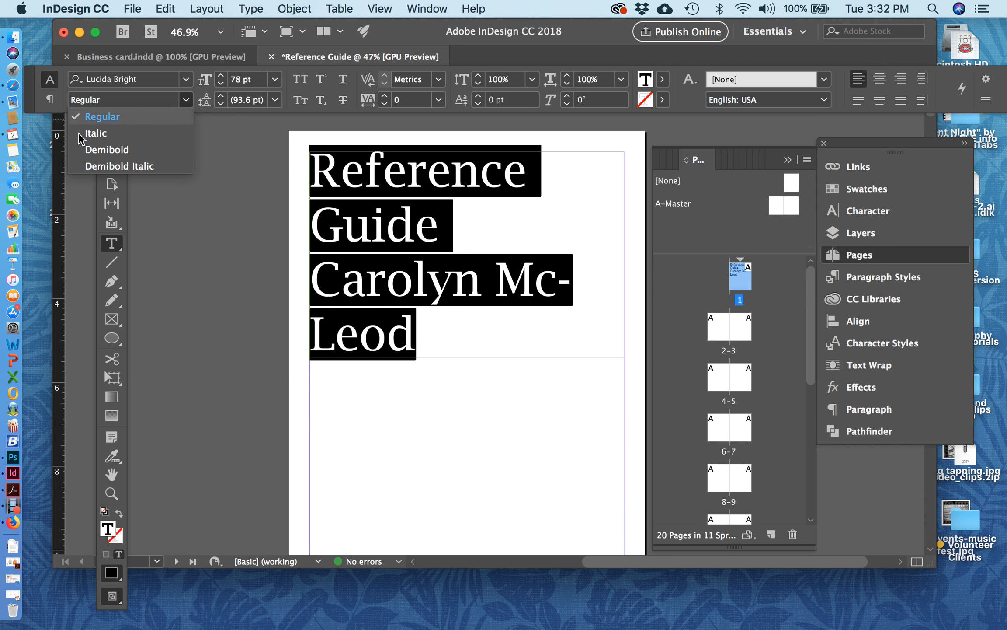
pyautogui.click(105, 150)
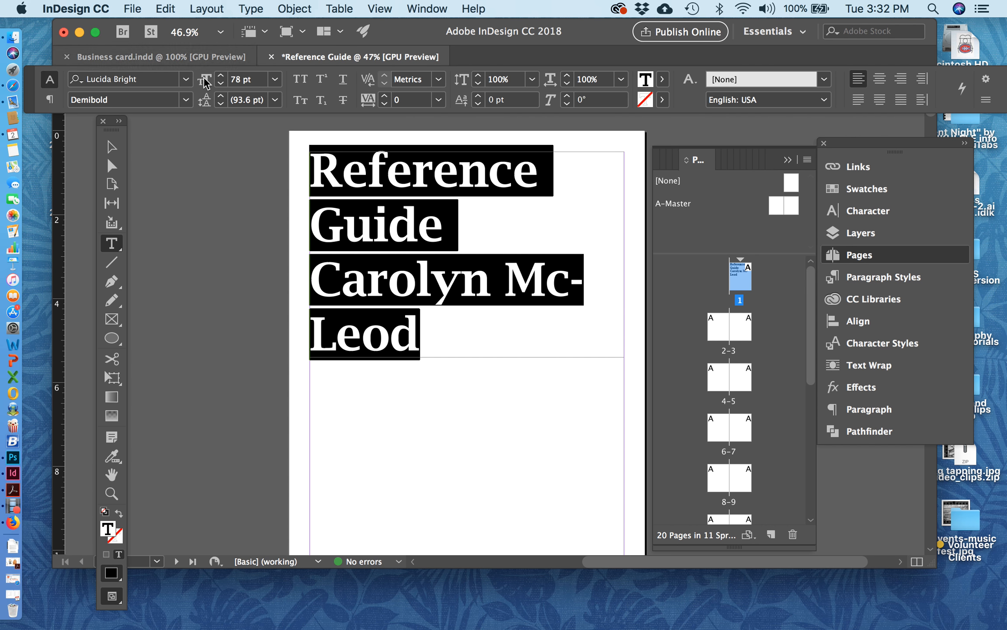
# Reduce the title text size to 73 pt and its leading to 79 pt
pyautogui.click(216, 83)
pyautogui.click(215, 83)
pyautogui.click(215, 83)
pyautogui.click(215, 82)
pyautogui.click(215, 82)
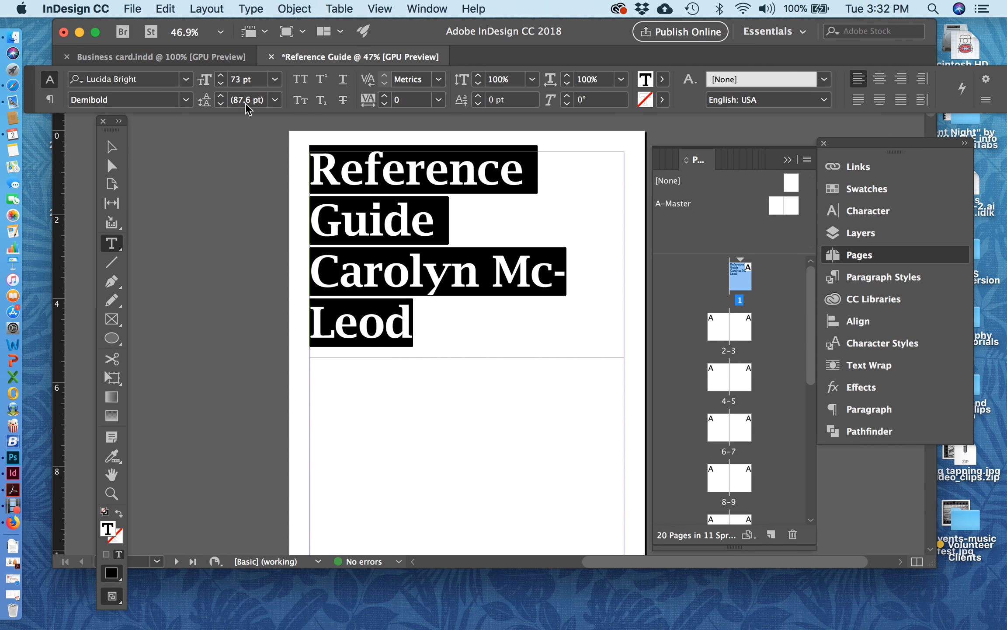
pyautogui.click(220, 105)
pyautogui.click(220, 105)
pyautogui.click(220, 105)
pyautogui.click(220, 105)
pyautogui.click(220, 105)
pyautogui.click(219, 105)
pyautogui.click(219, 105)
pyautogui.click(220, 105)
pyautogui.click(220, 105)
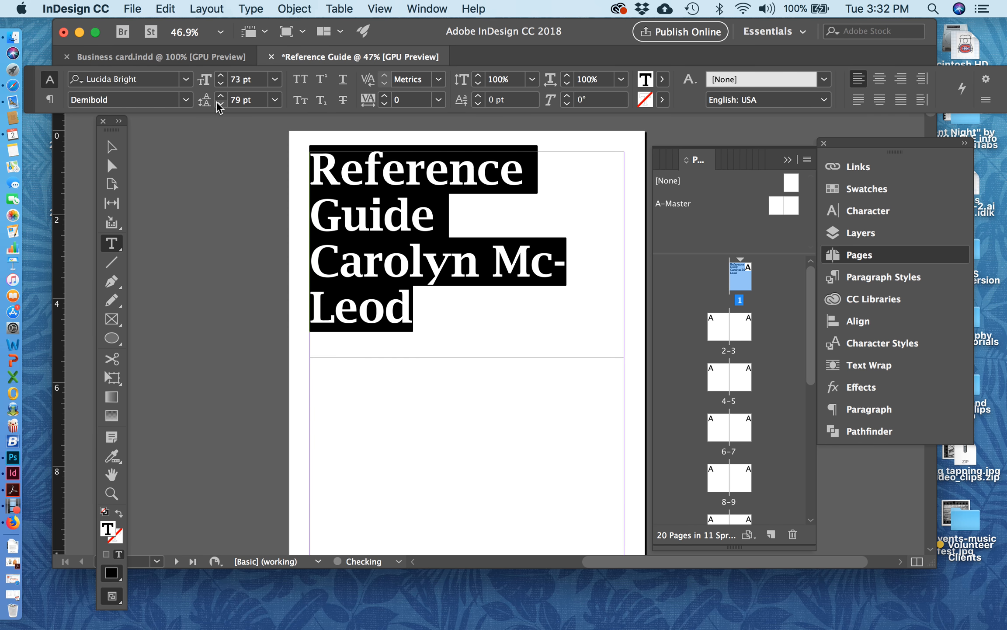
# Reduce the title text size to 64 pt so each line fits the frame width
pyautogui.click(221, 84)
pyautogui.click(221, 84)
pyautogui.click(221, 84)
pyautogui.click(221, 84)
pyautogui.click(221, 84)
pyautogui.click(220, 84)
pyautogui.click(221, 84)
pyautogui.click(221, 83)
pyautogui.click(220, 84)
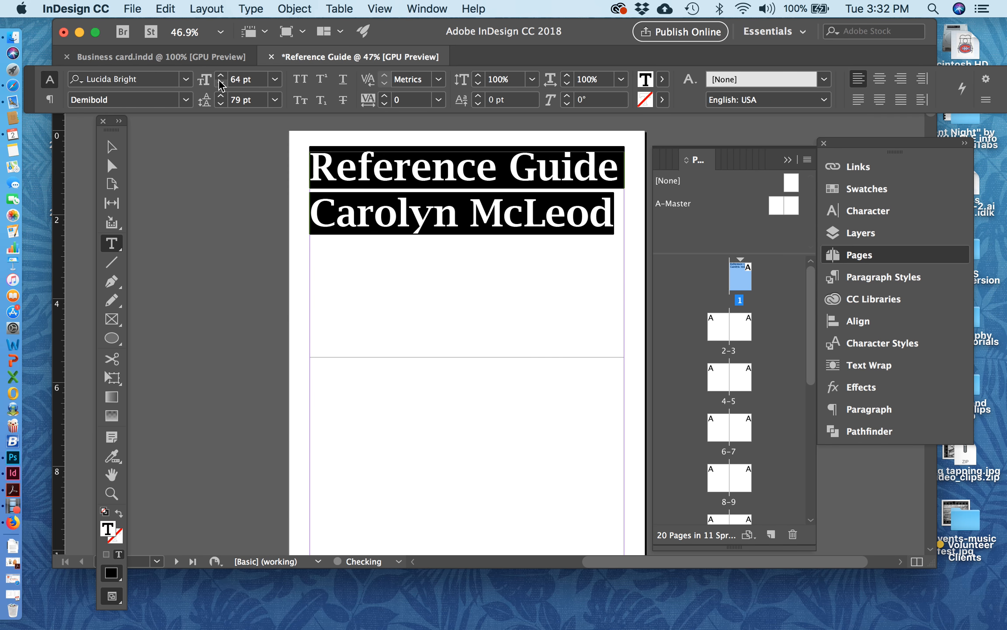
# Try All Caps on the title text, turn it off again, and centre both lines in the frame
pyautogui.click(299, 80)
pyautogui.click(301, 81)
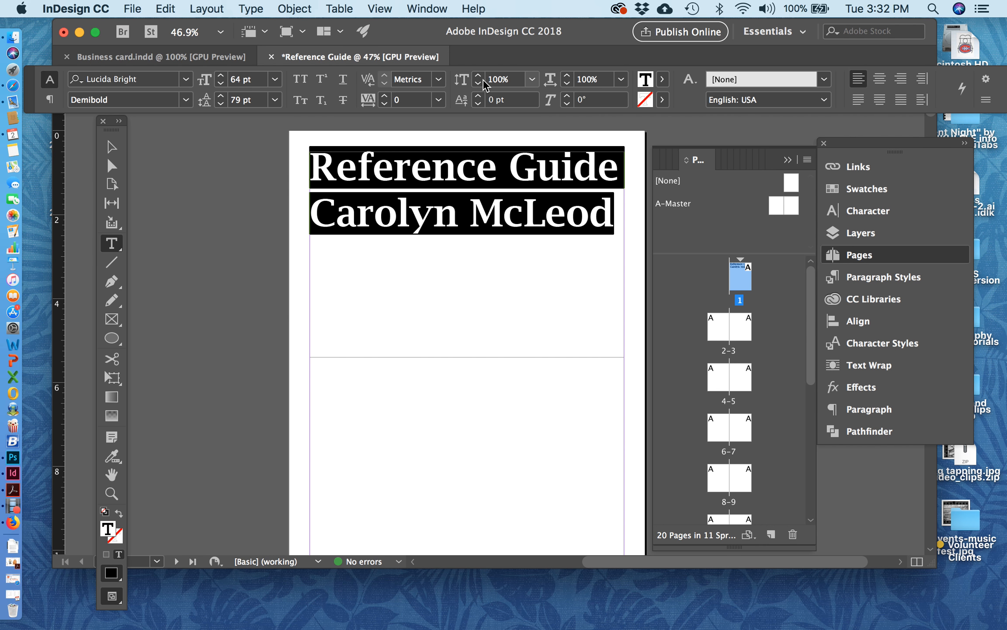
pyautogui.click(878, 79)
pyautogui.click(597, 191)
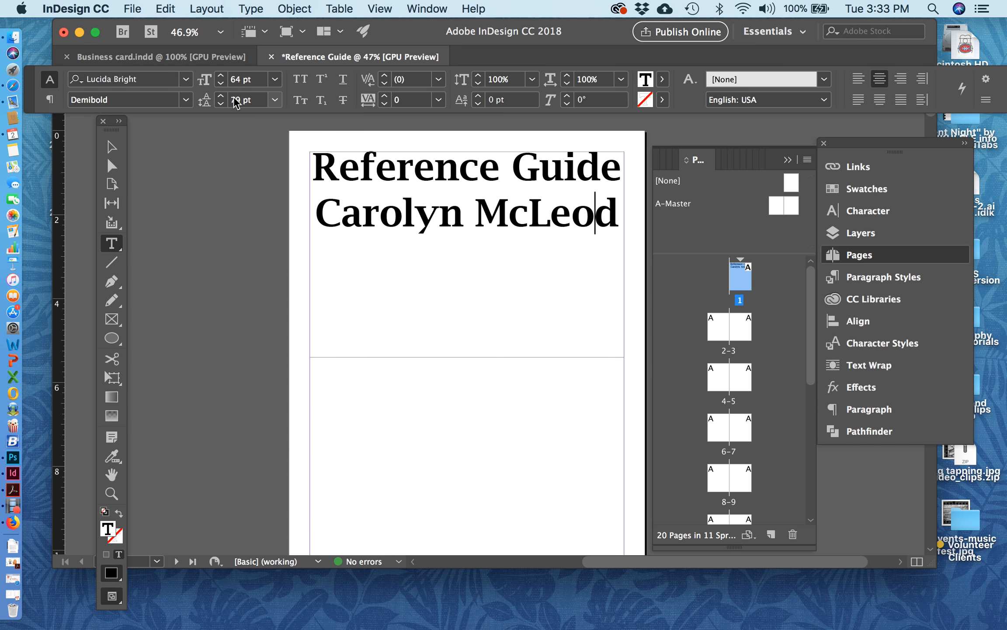
# Try All Caps at the insertion point in the name line and place the text cursor after the first letter of "Reference Guide"
pyautogui.click(295, 79)
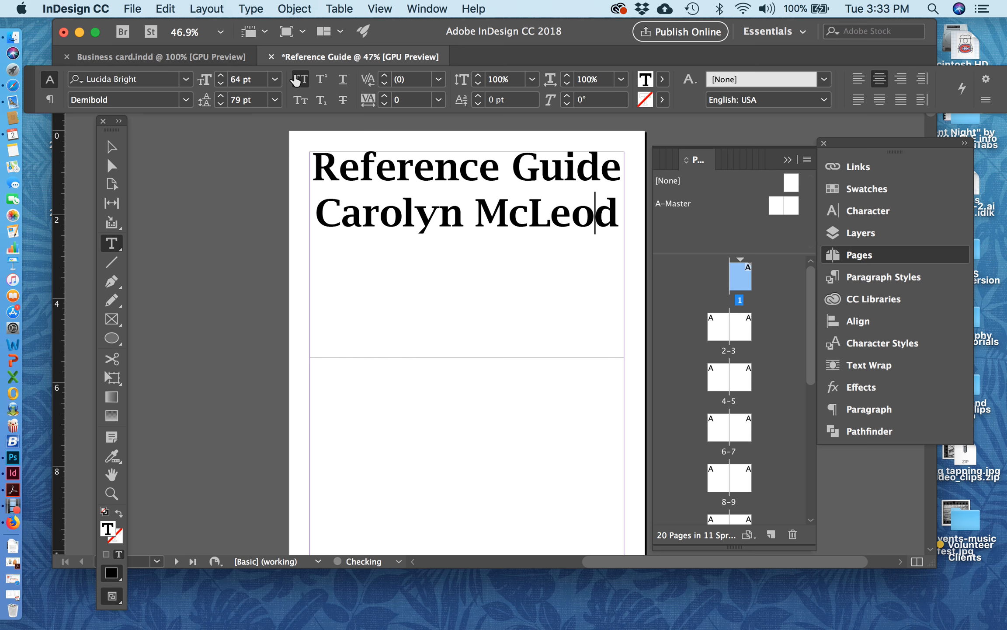
pyautogui.click(341, 161)
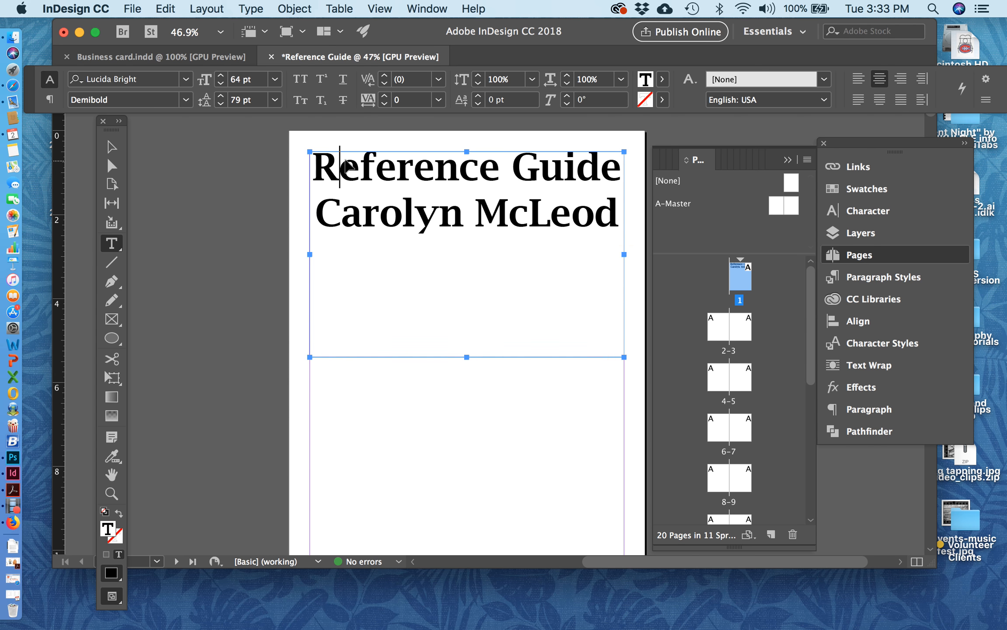
# Try All Caps, Small Caps, Superscript and Subscript on all the title text
pyautogui.press('super+a')
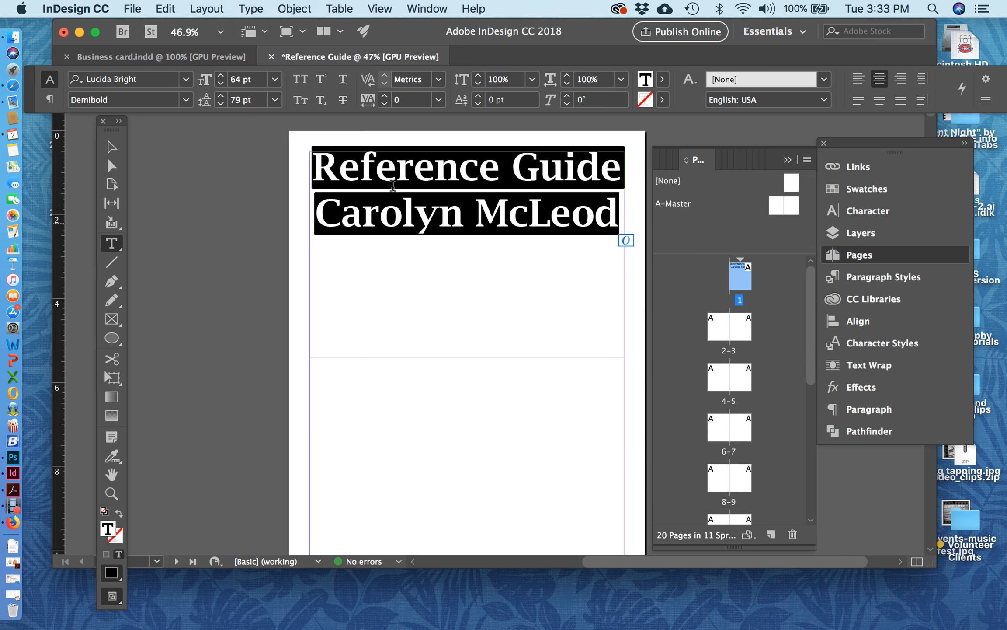
pyautogui.click(299, 79)
pyautogui.click(297, 101)
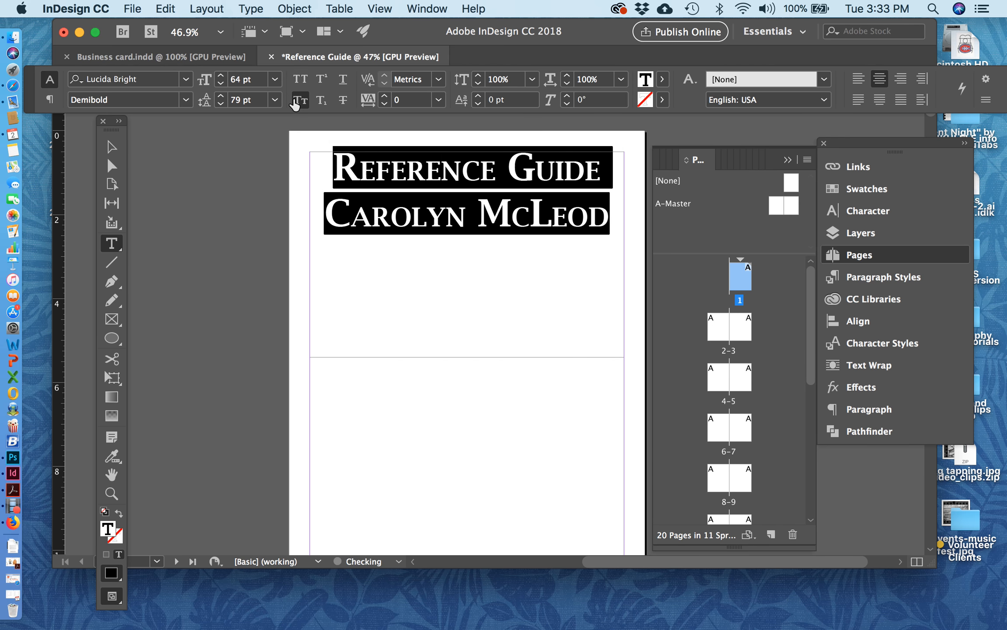
pyautogui.click(321, 80)
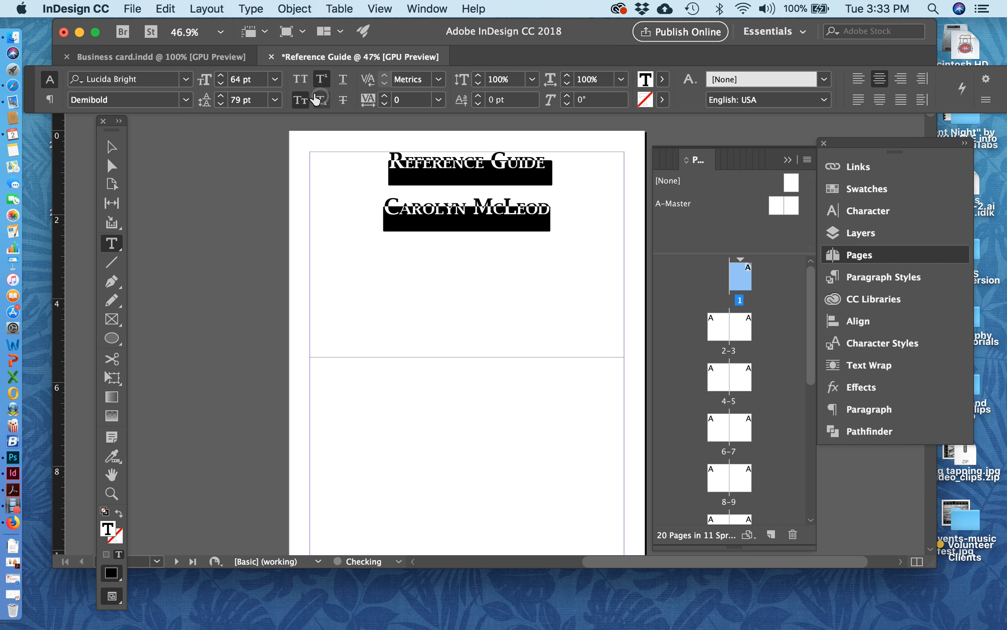
pyautogui.click(315, 99)
# Try Strikethrough and Underline on the title text, and turn off its Subscript and Small Caps formatting
pyautogui.click(343, 100)
pyautogui.click(340, 79)
pyautogui.click(343, 100)
pyautogui.click(340, 80)
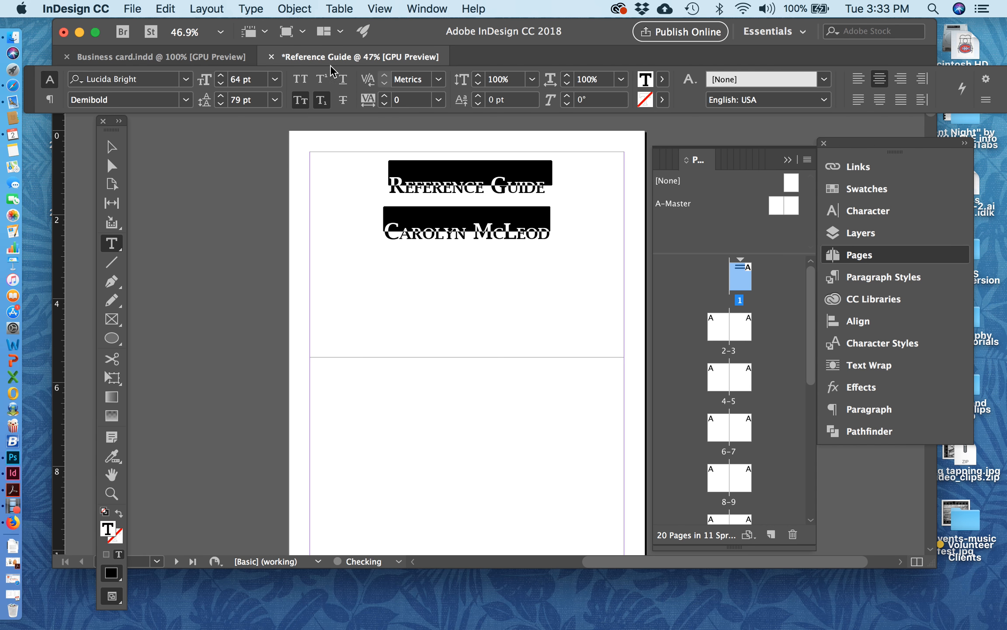
pyautogui.click(318, 103)
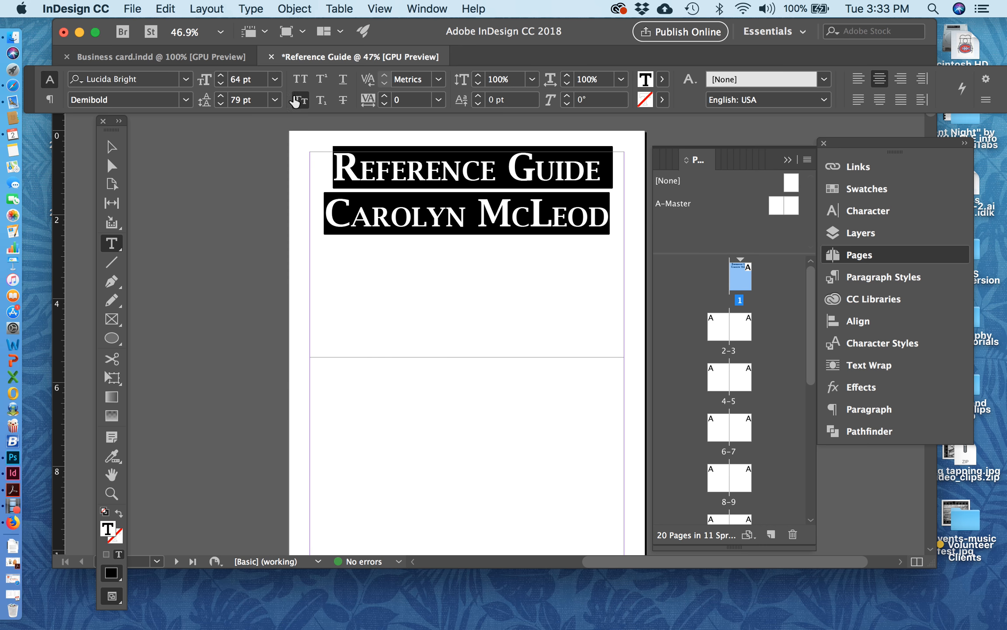
pyautogui.click(297, 100)
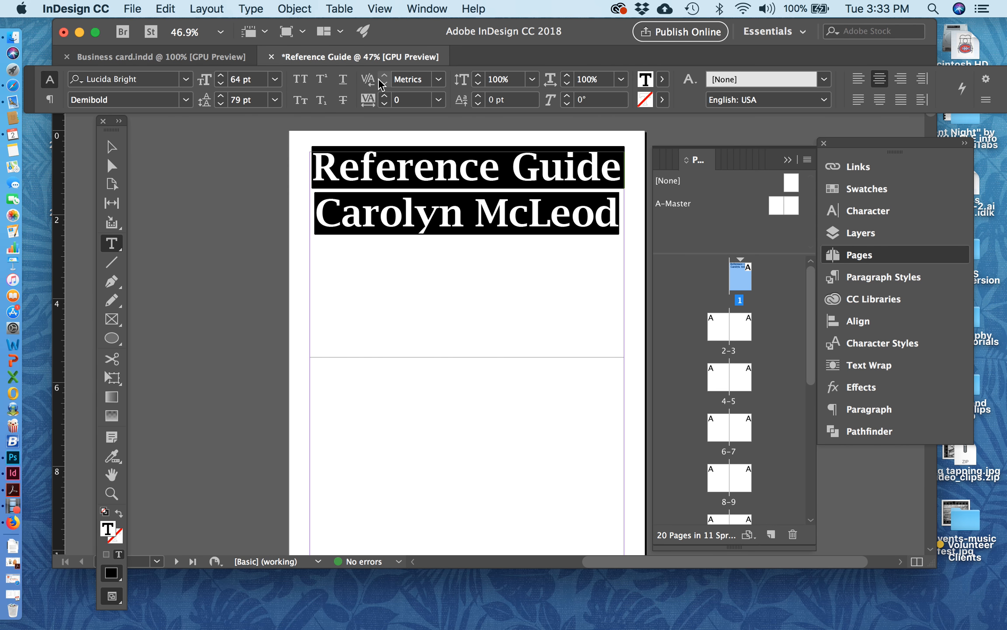
# Try tighter and wider tracking on the title text and return it to 0
pyautogui.click(383, 103)
pyautogui.click(384, 104)
pyautogui.click(384, 104)
pyautogui.click(384, 104)
pyautogui.click(381, 93)
pyautogui.click(382, 93)
pyautogui.click(382, 93)
pyautogui.click(382, 93)
pyautogui.click(381, 93)
pyautogui.click(382, 92)
pyautogui.click(382, 93)
# Try a 110% vertical scale on the title text, restore it to 100%, and set the horizontal scale to 85%
pyautogui.click(478, 75)
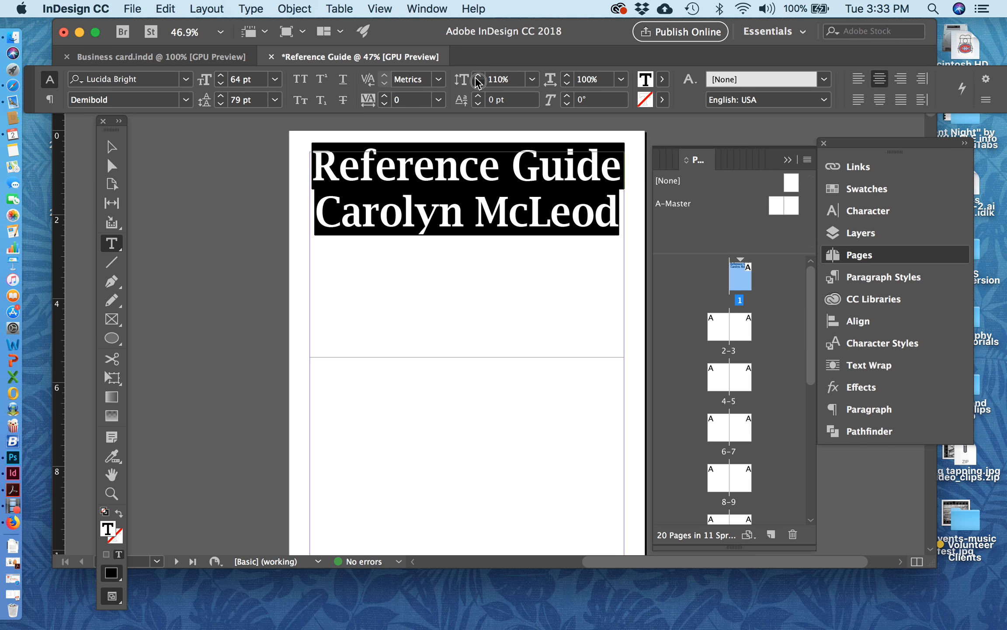
pyautogui.click(478, 83)
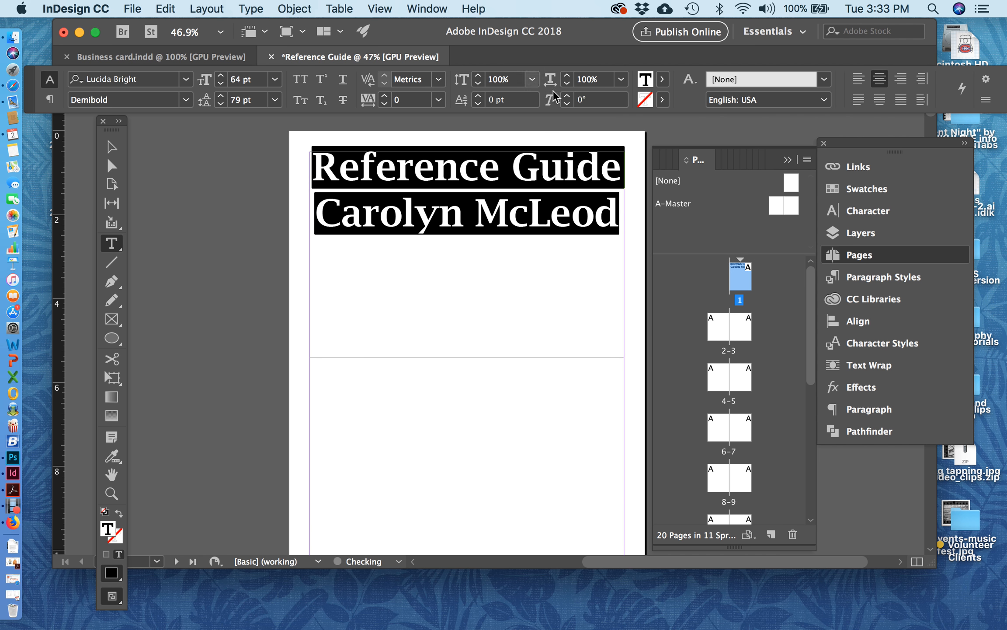
pyautogui.click(566, 77)
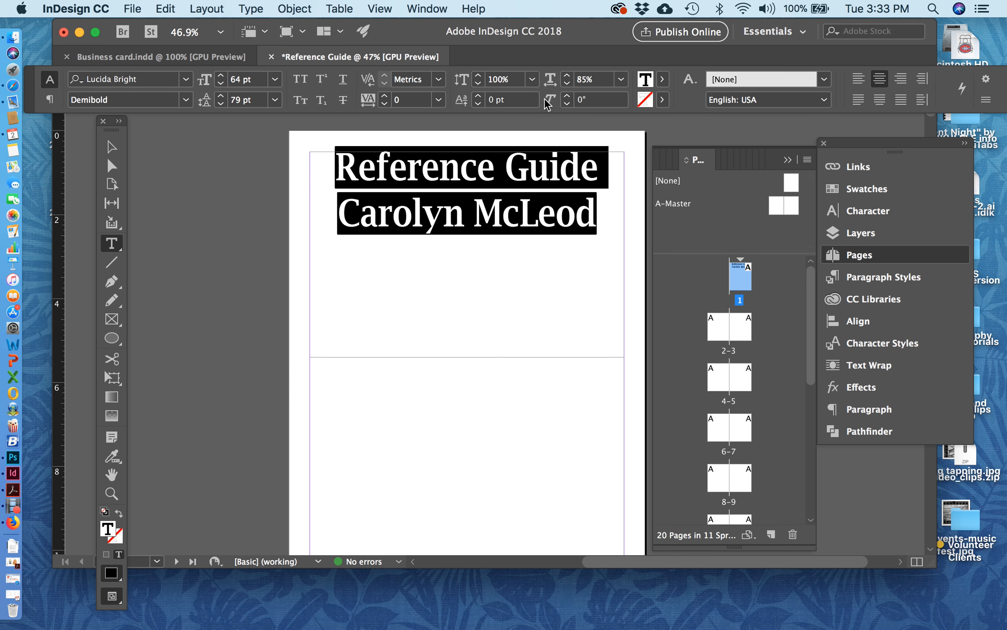
# Skew the title text to 11°
pyautogui.click(567, 95)
pyautogui.click(567, 95)
pyautogui.click(567, 95)
pyautogui.click(567, 95)
pyautogui.click(567, 95)
pyautogui.click(566, 96)
pyautogui.click(567, 96)
pyautogui.click(567, 95)
pyautogui.click(567, 95)
pyautogui.click(567, 96)
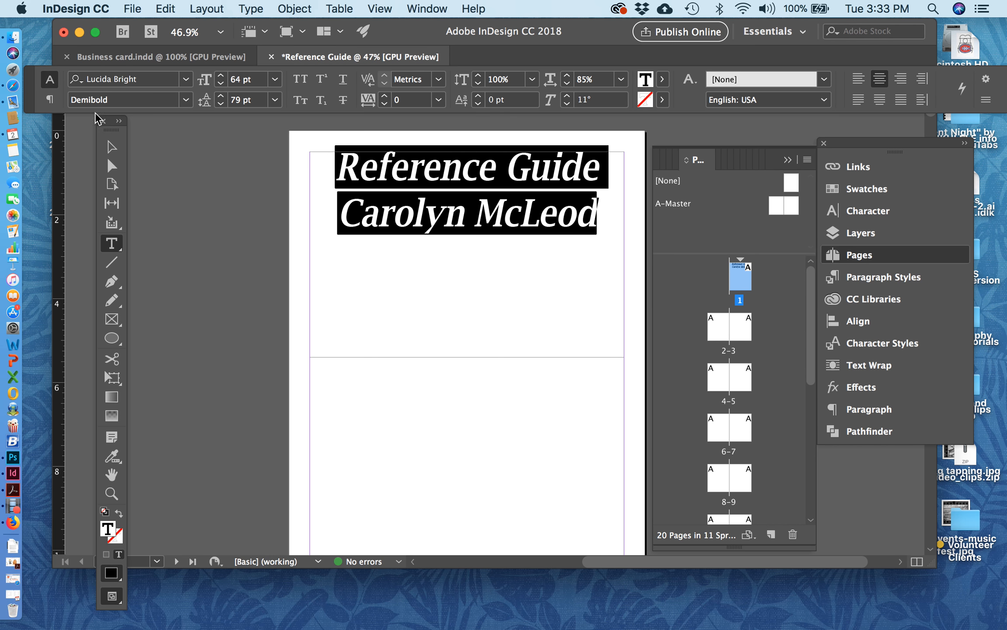
# Return the title text's skew to 0°
pyautogui.click(567, 104)
pyautogui.click(567, 104)
pyautogui.click(567, 104)
pyautogui.click(567, 104)
pyautogui.click(566, 104)
pyautogui.click(566, 104)
pyautogui.click(567, 104)
pyautogui.click(566, 104)
pyautogui.click(567, 104)
pyautogui.click(567, 104)
pyautogui.click(567, 104)
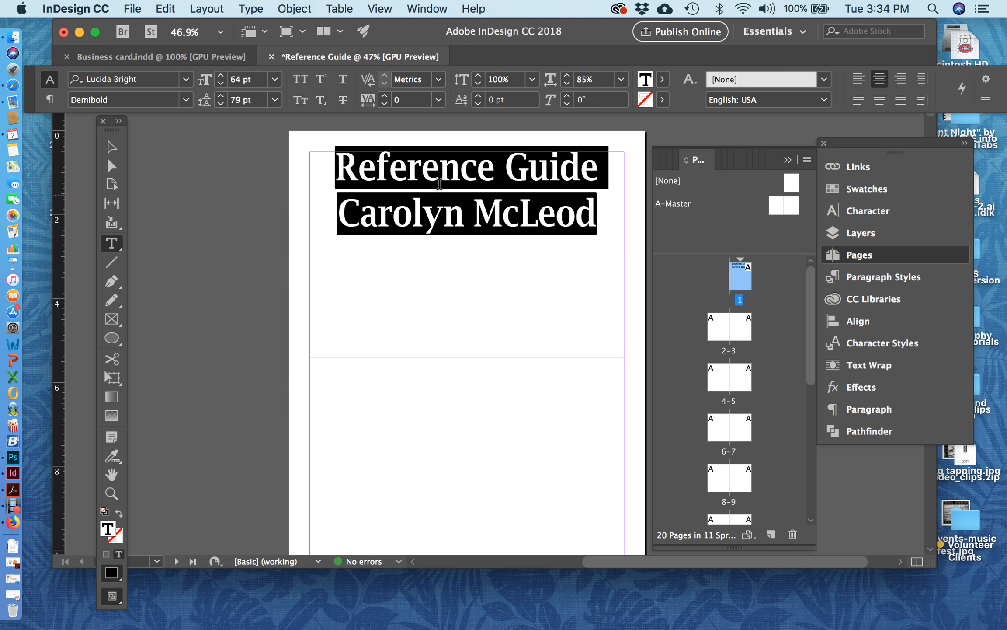
# Change the title text's fill to the red C=15 M=100 Y=100 swatch
pyautogui.click(662, 80)
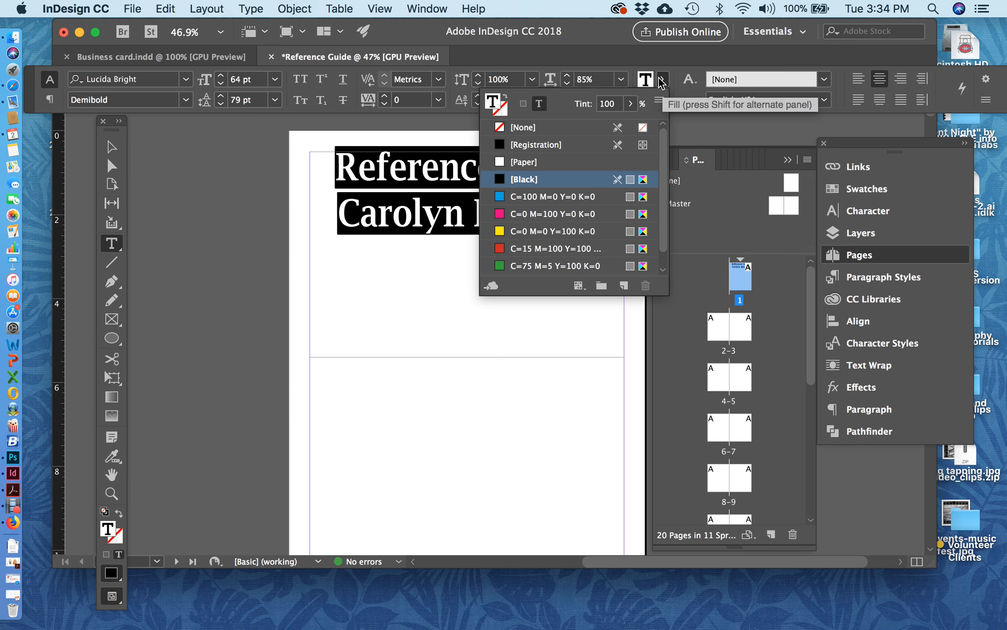
pyautogui.click(560, 248)
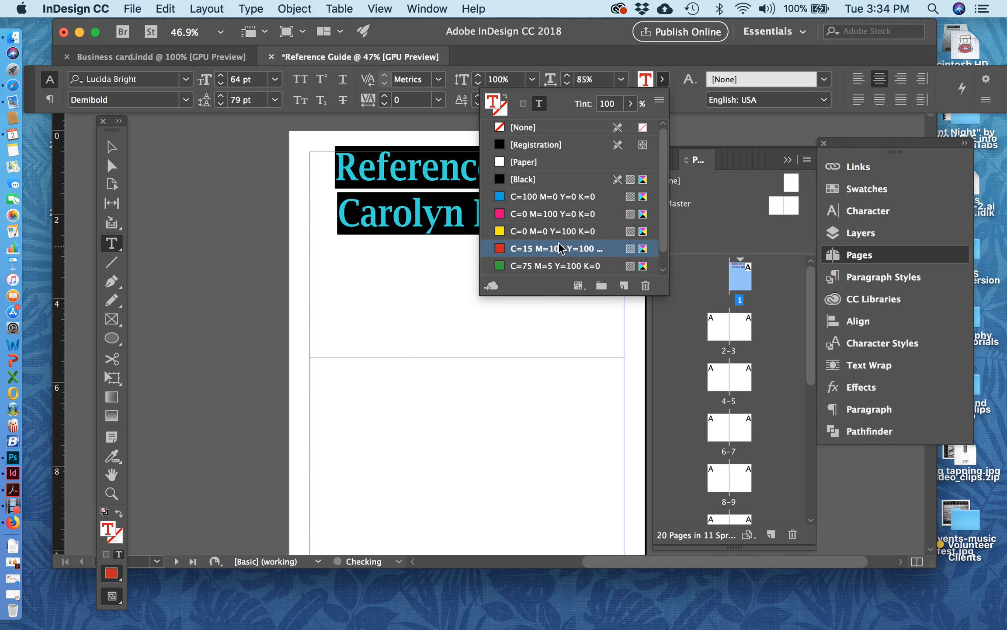
pyautogui.click(682, 62)
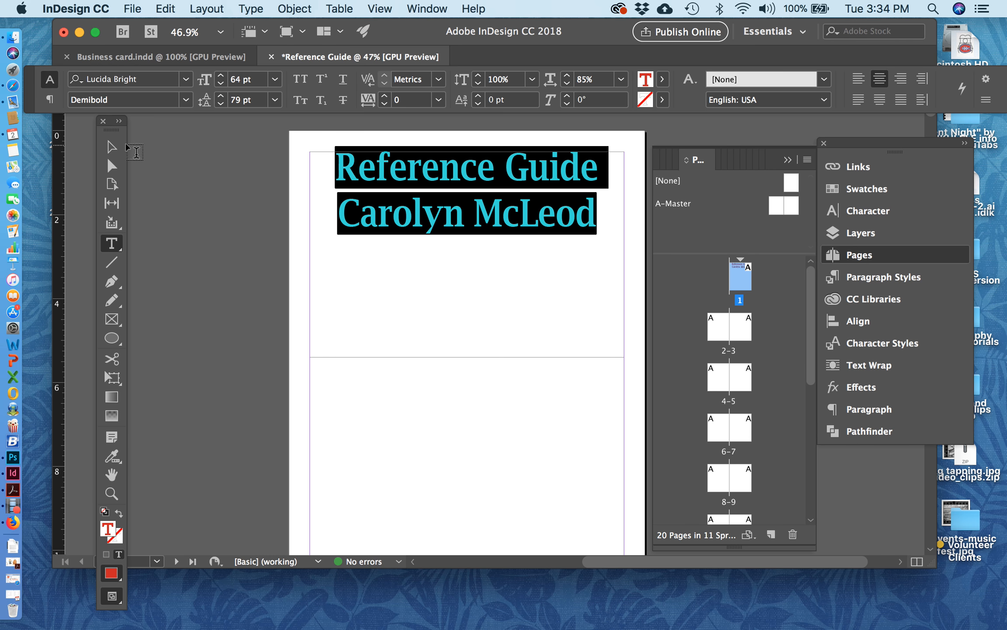
# Shorten the title text frame to about 2.02 in high so it fits the two lines, and deselect it
pyautogui.click(110, 145)
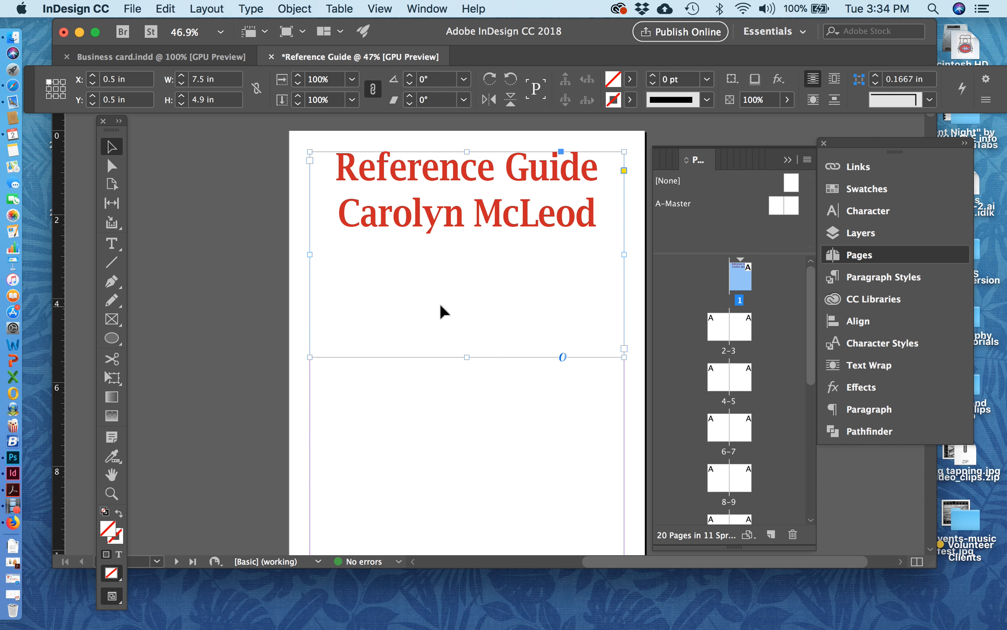
pyautogui.moveTo(461, 350); pyautogui.dragTo(455, 232)
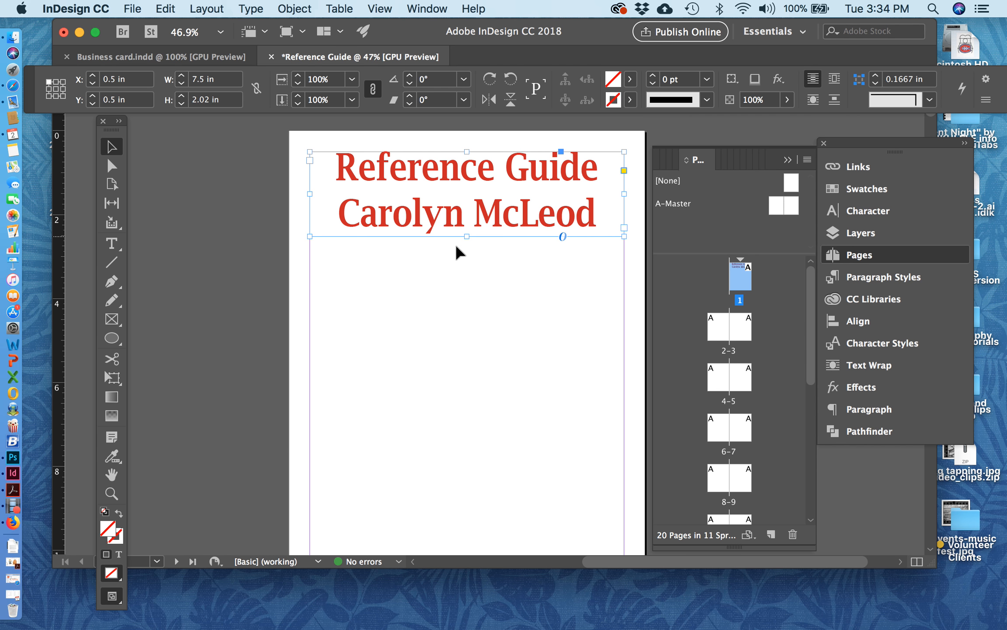
pyautogui.click(458, 262)
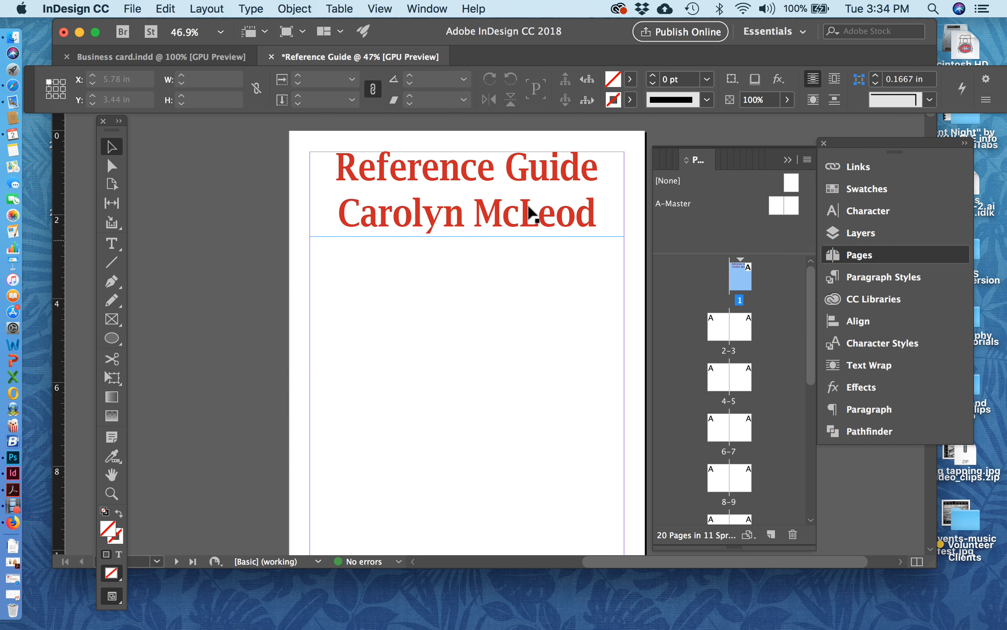
pyautogui.click(455, 156)
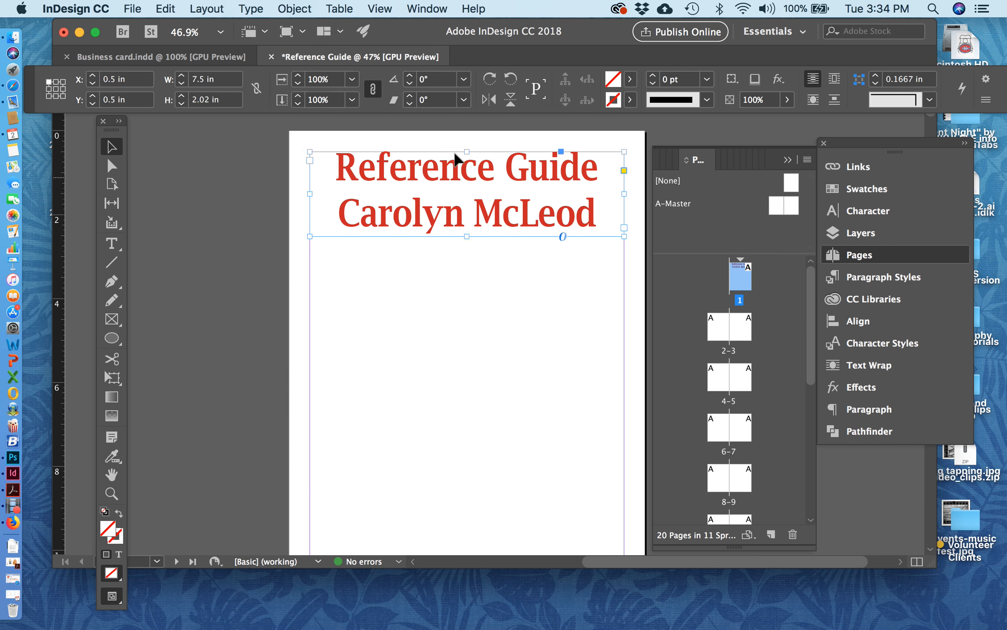
pyautogui.click(465, 253)
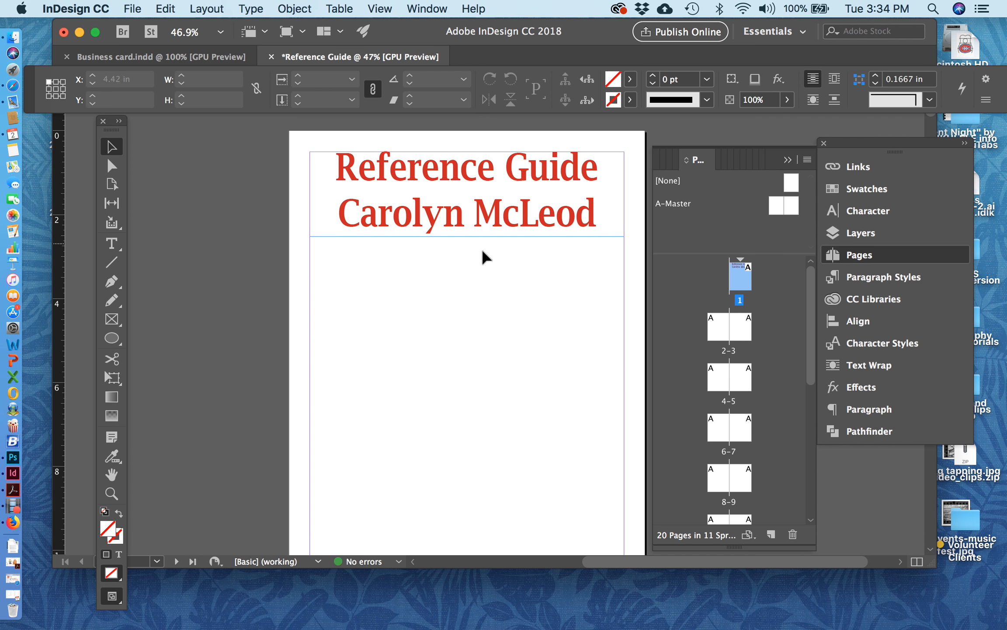
pyautogui.click(465, 207)
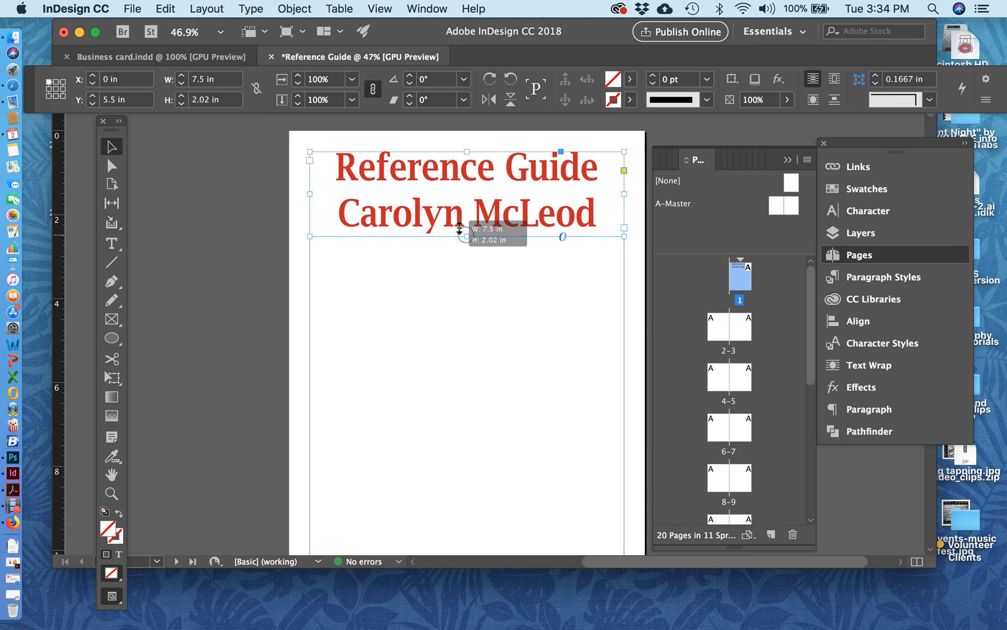
pyautogui.click(461, 256)
# Draw a rectangle frame about 3.64 in wide and 3.6 in high below the title and fill it with C=0 M=100 Y=0 K=0
pyautogui.click(111, 319)
pyautogui.moveTo(402, 255); pyautogui.dragTo(555, 405)
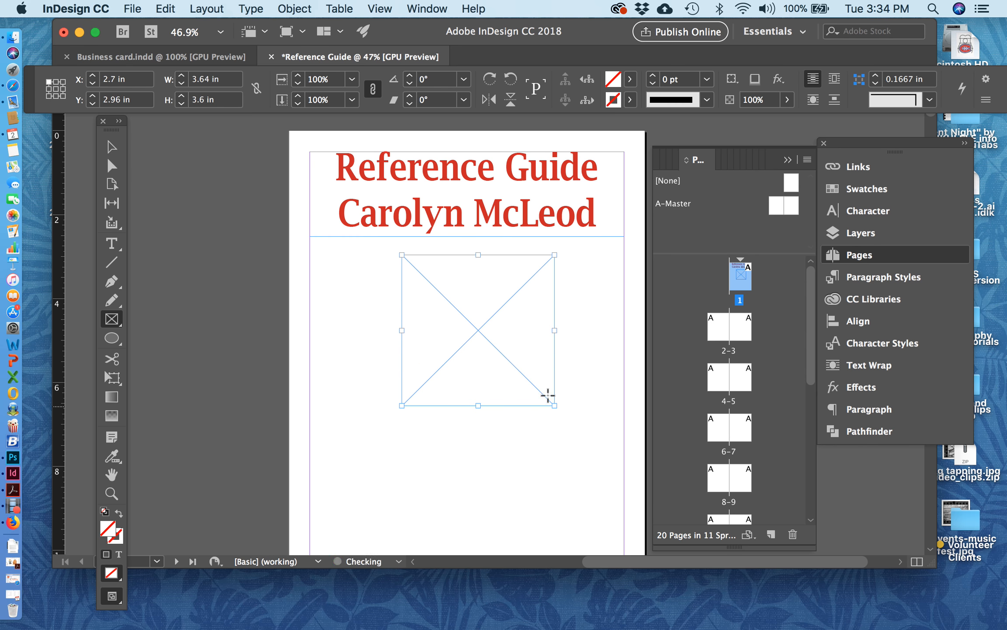
pyautogui.click(630, 79)
pyautogui.click(516, 214)
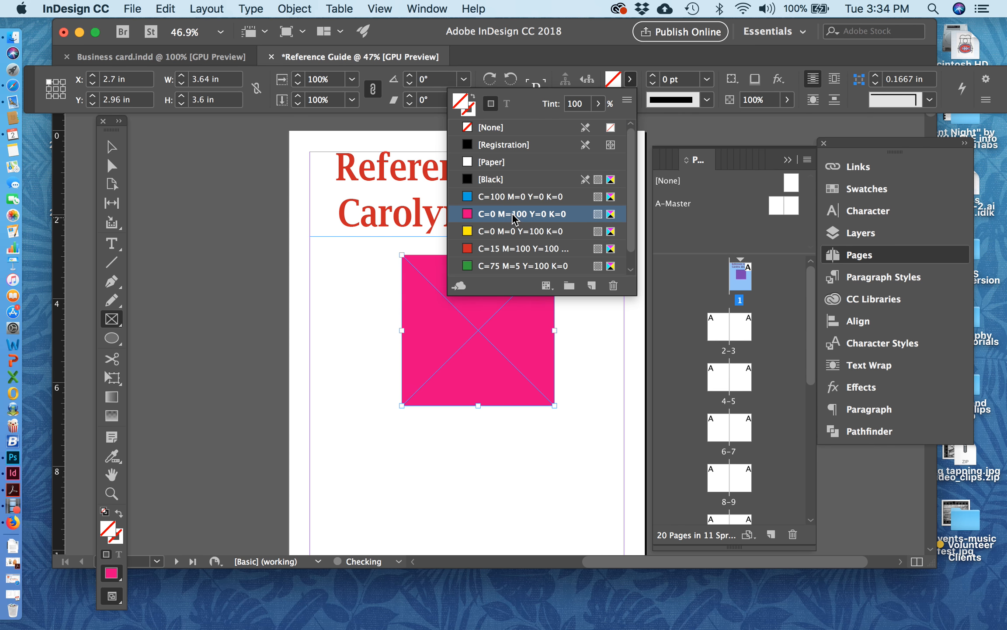
# Centre the magenta frame under the title and extend the title text frame over it to about 6.82 in high
pyautogui.click(109, 148)
pyautogui.moveTo(434, 317); pyautogui.dragTo(429, 315)
pyautogui.click(503, 207)
pyautogui.moveTo(459, 227); pyautogui.dragTo(459, 431)
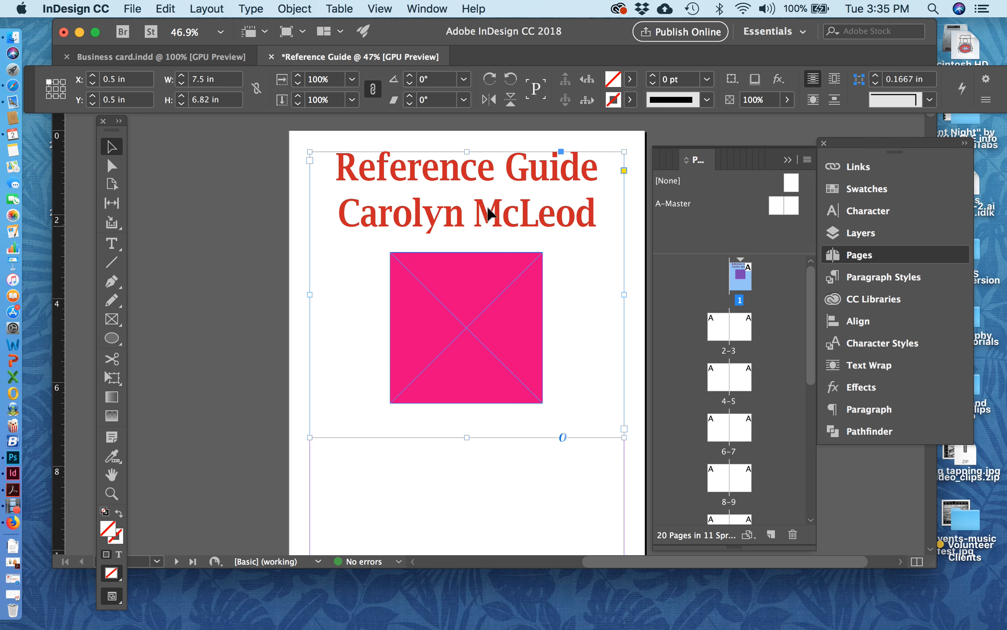
# Bring the title text frame to the front and try selecting the magenta frame behind it
pyautogui.rightClick(490, 202)
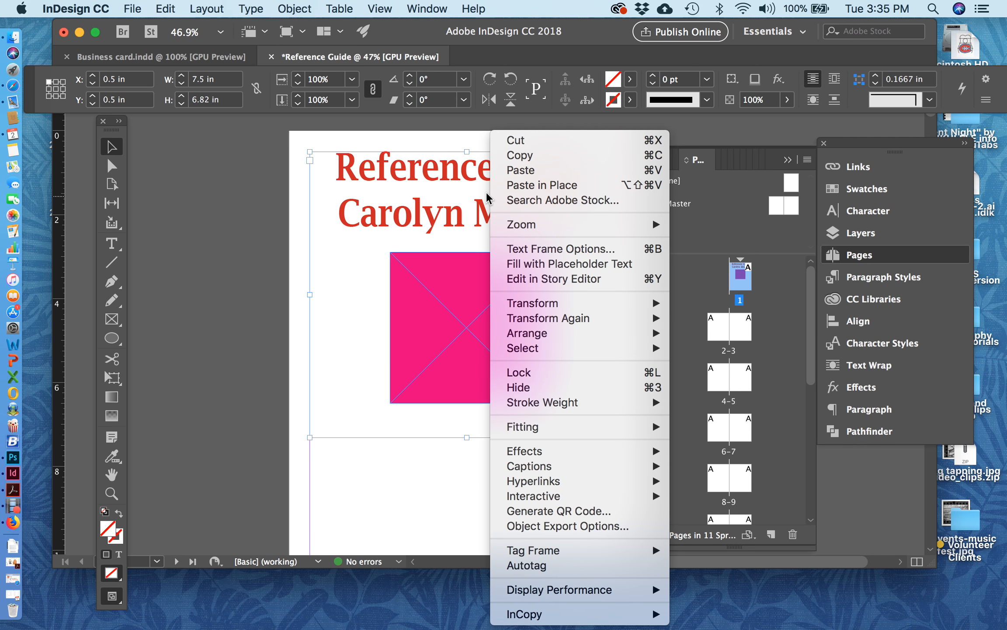
pyautogui.moveTo(554, 335)
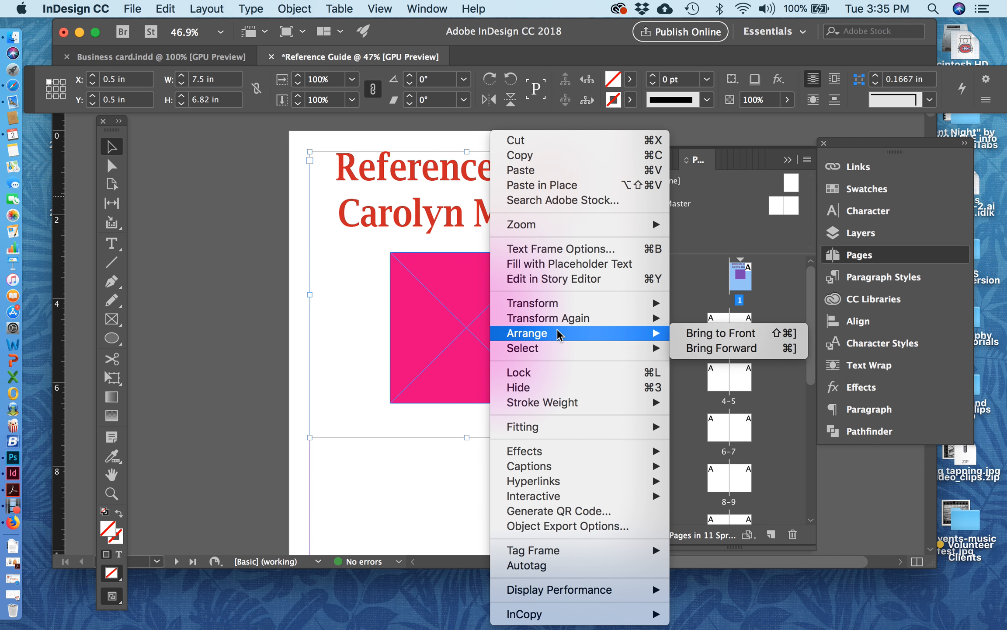
pyautogui.click(731, 333)
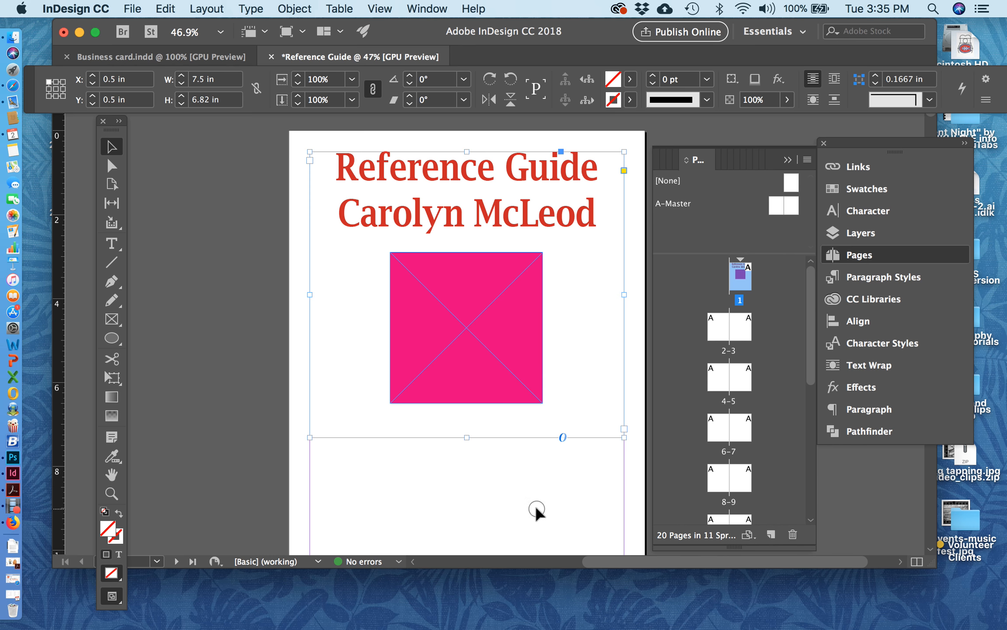
pyautogui.click(531, 538)
pyautogui.click(469, 319)
pyautogui.click(505, 323)
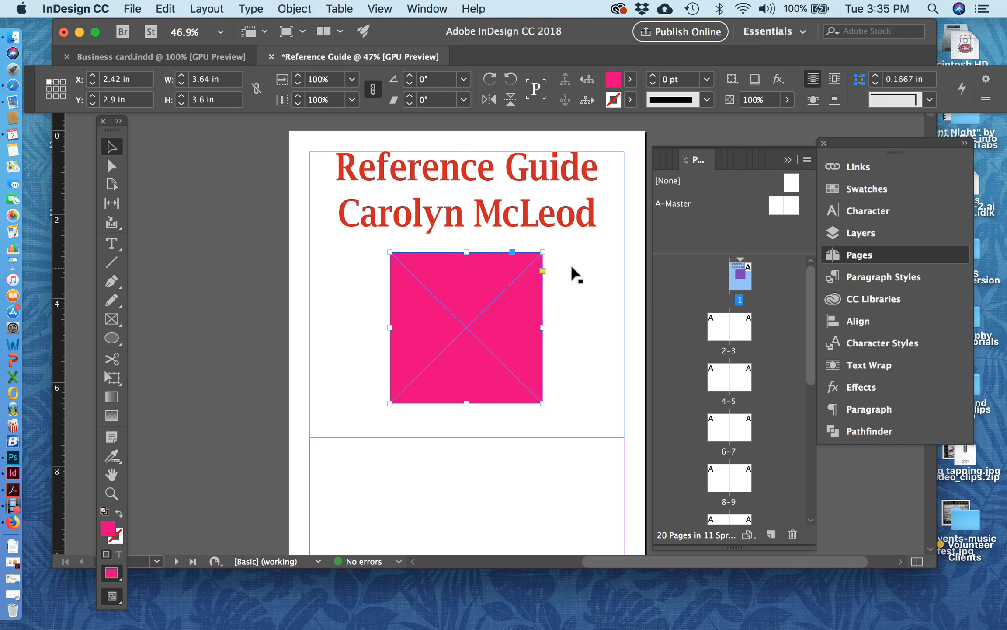
# Shorten the title text frame to about 2.04 in high so it ends above the magenta frame, and deselect it
pyautogui.click(474, 403)
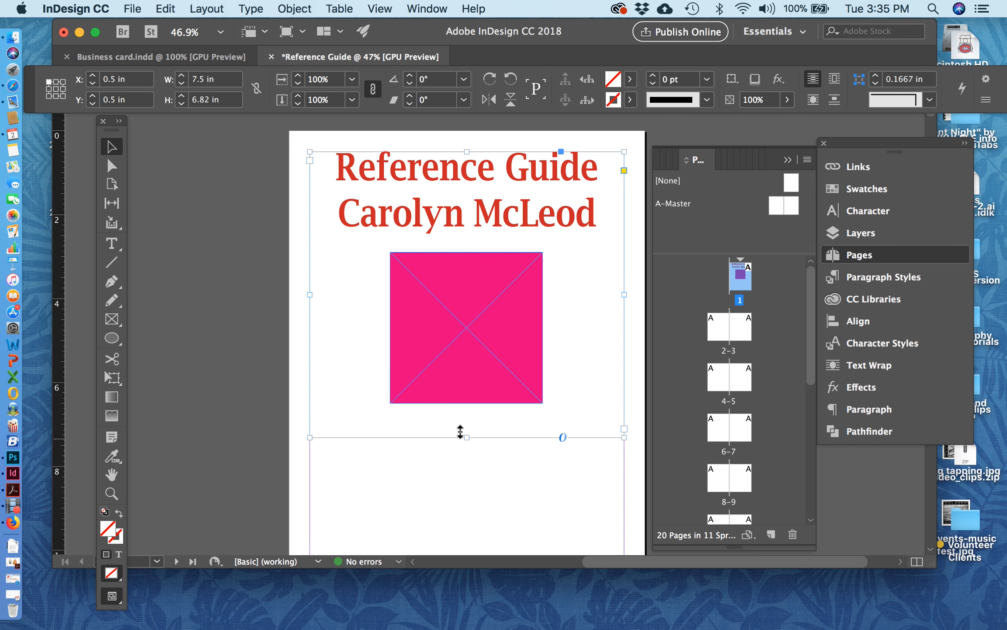
pyautogui.moveTo(460, 432); pyautogui.dragTo(456, 231)
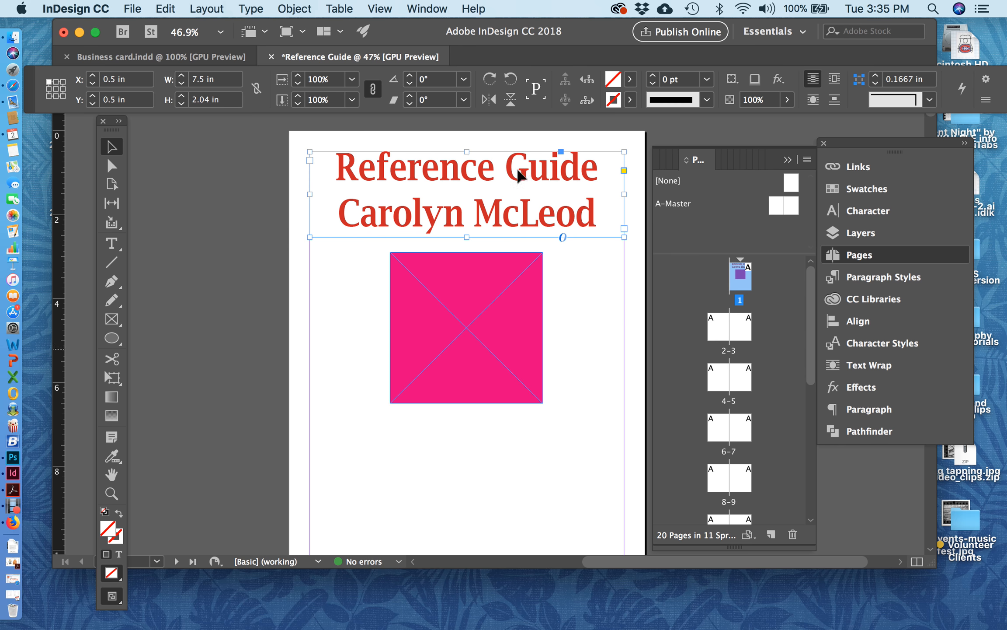
pyautogui.click(569, 300)
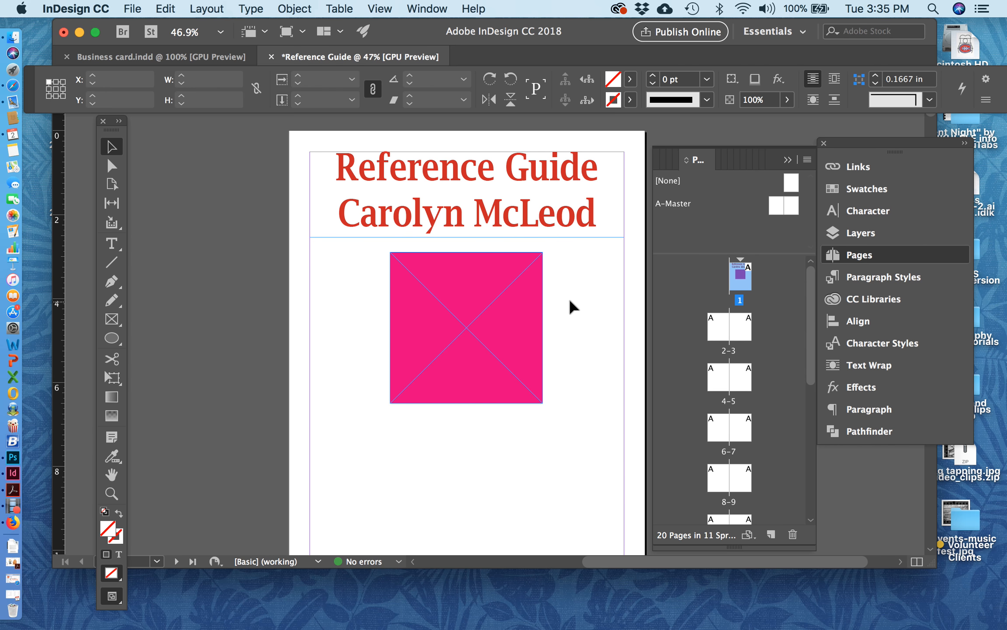
pyautogui.click(458, 198)
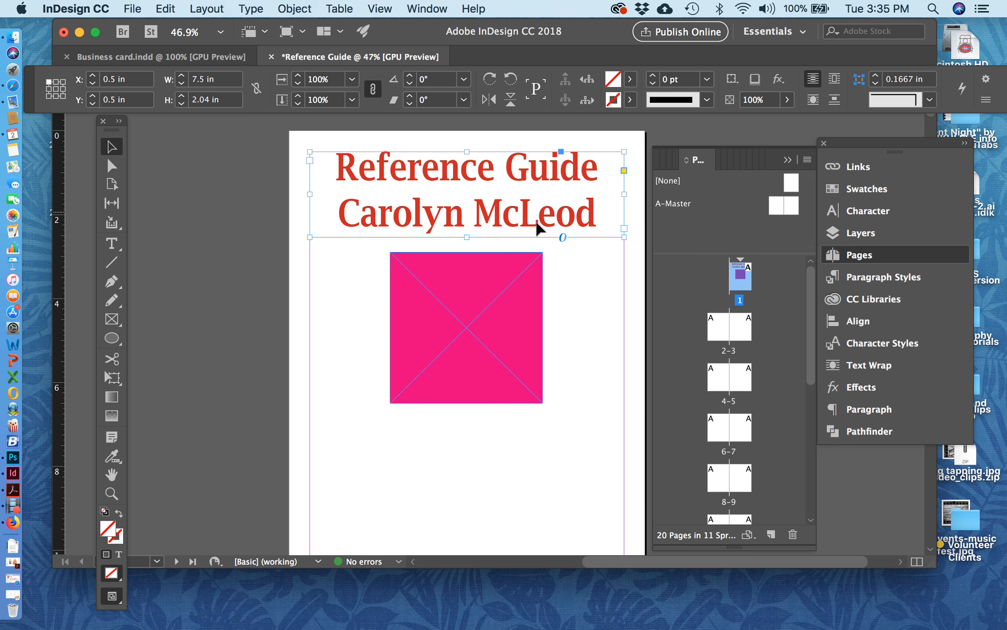
pyautogui.click(592, 290)
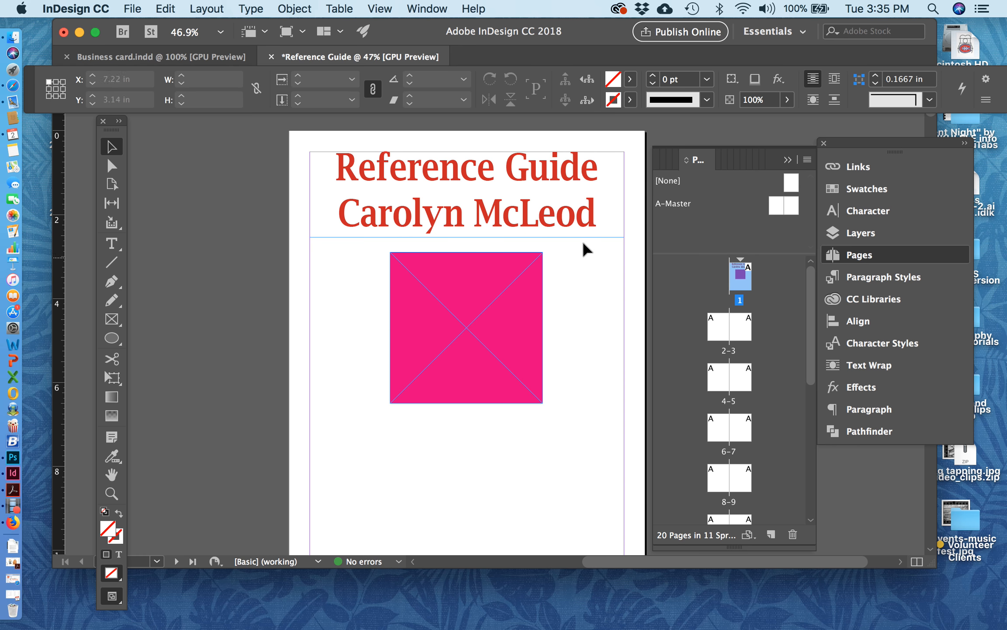
# Delete the magenta rectangle frame from the cover page
pyautogui.scroll(-1, 577, 288)
pyautogui.scroll(2, 577, 288)
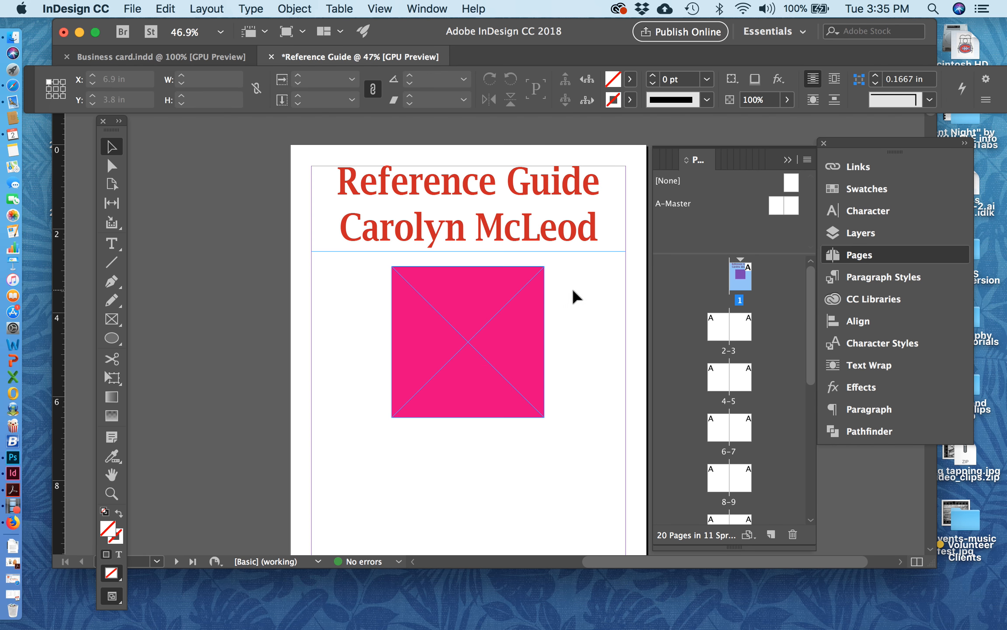
pyautogui.click(477, 353)
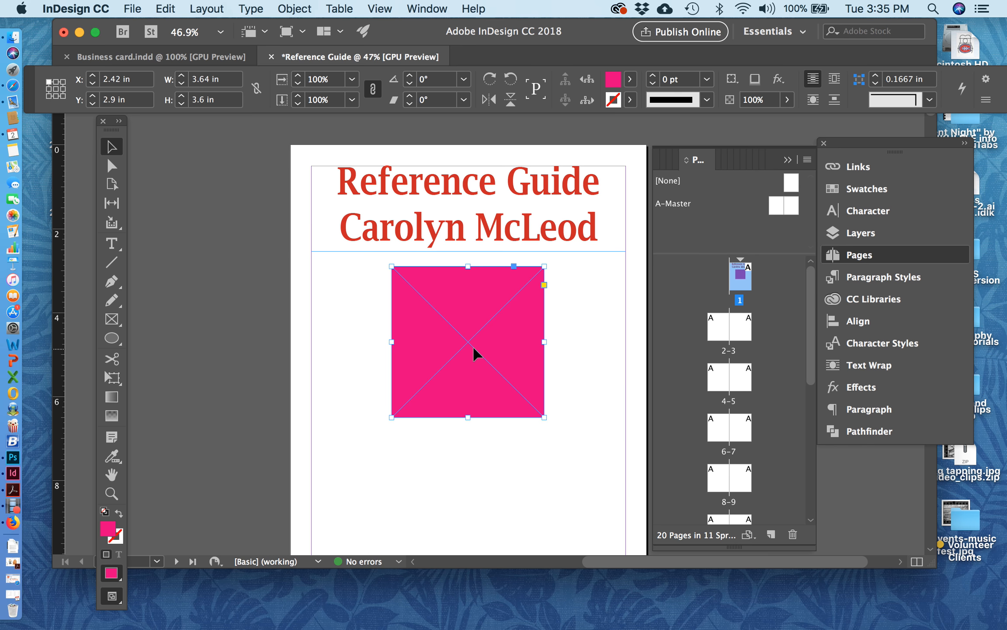
pyautogui.press('Delete')
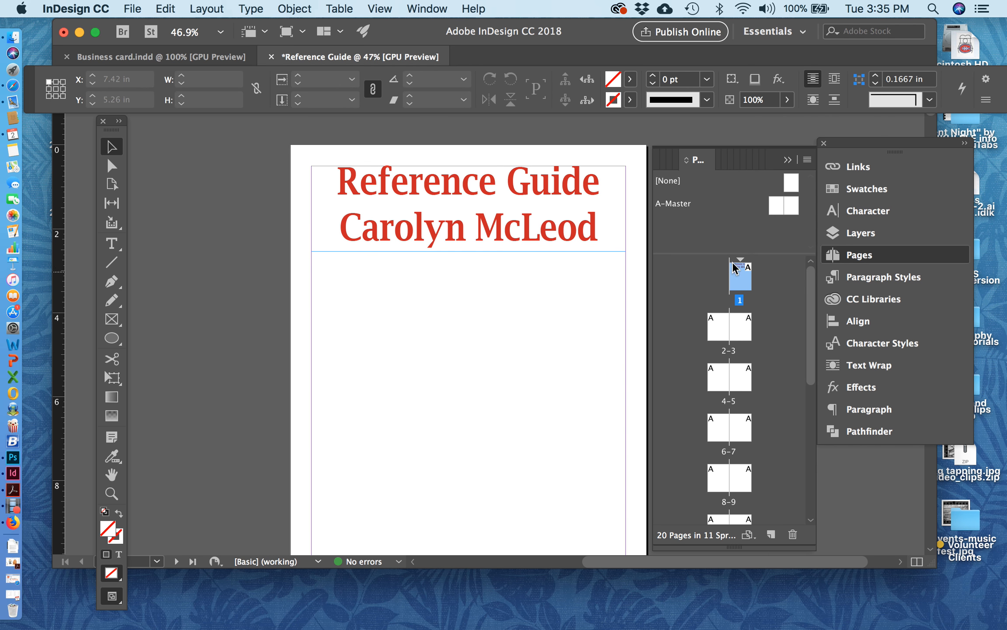
pyautogui.scroll(-1, 710, 429)
pyautogui.scroll(-5, 710, 424)
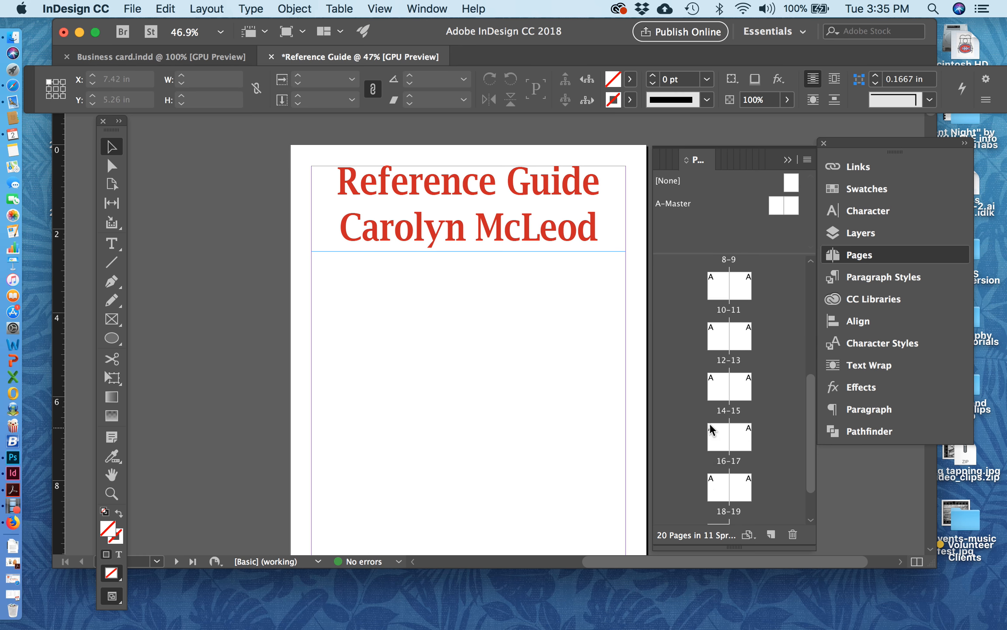
pyautogui.scroll(3, 709, 424)
pyautogui.scroll(4, 710, 424)
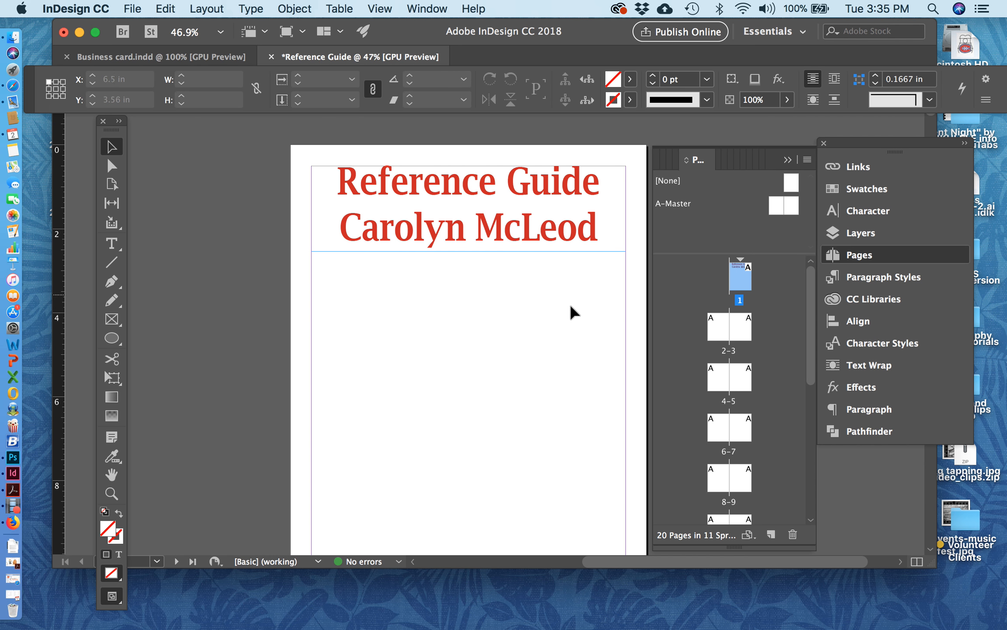
pyautogui.moveTo(746, 268); pyautogui.dragTo(746, 271)
# Move the title text frame straight down the cover page to a Y position of about 3.22 in, and deselect it
pyautogui.click(478, 219)
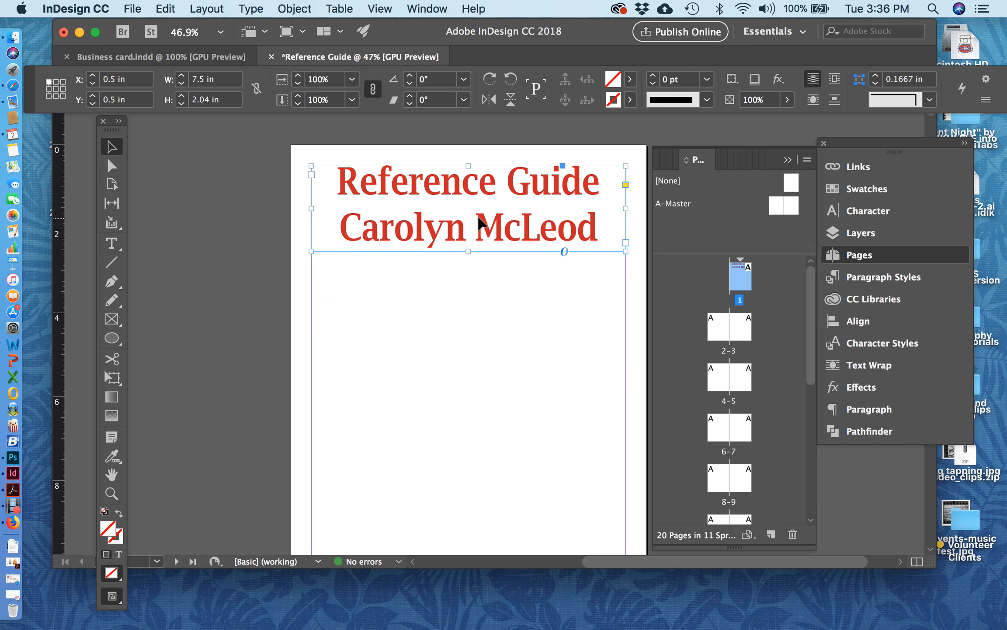
pyautogui.moveTo(478, 218); pyautogui.dragTo(478, 331)
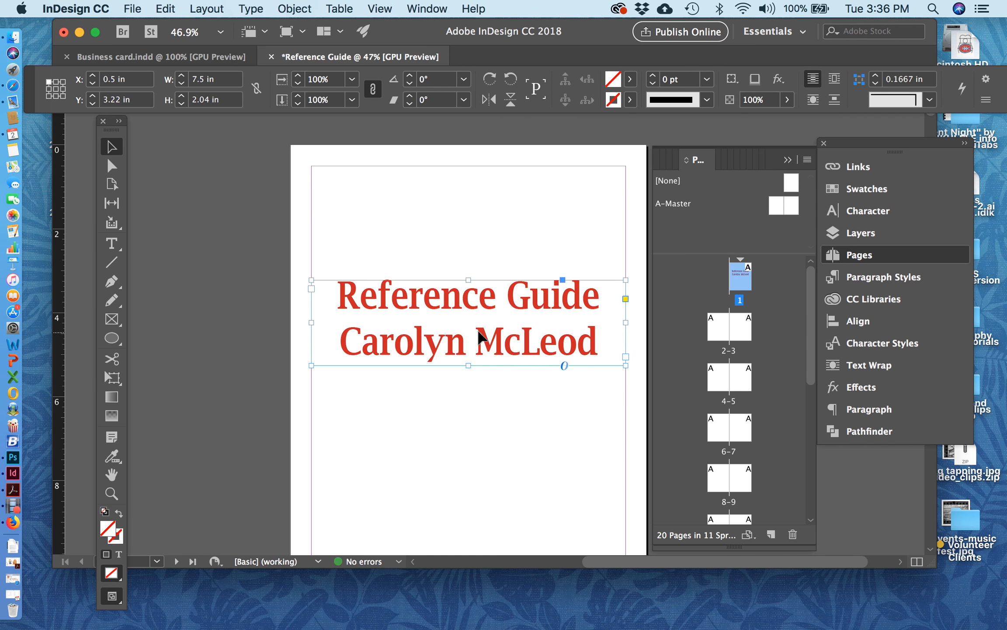
pyautogui.click(463, 401)
pyautogui.scroll(-2, 481, 390)
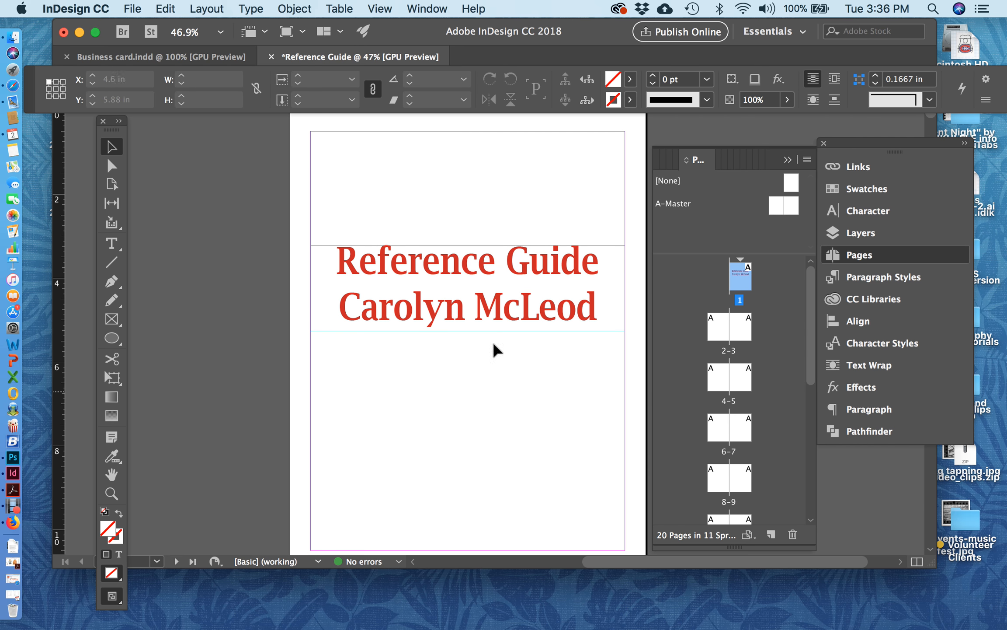
pyautogui.scroll(-2, 486, 398)
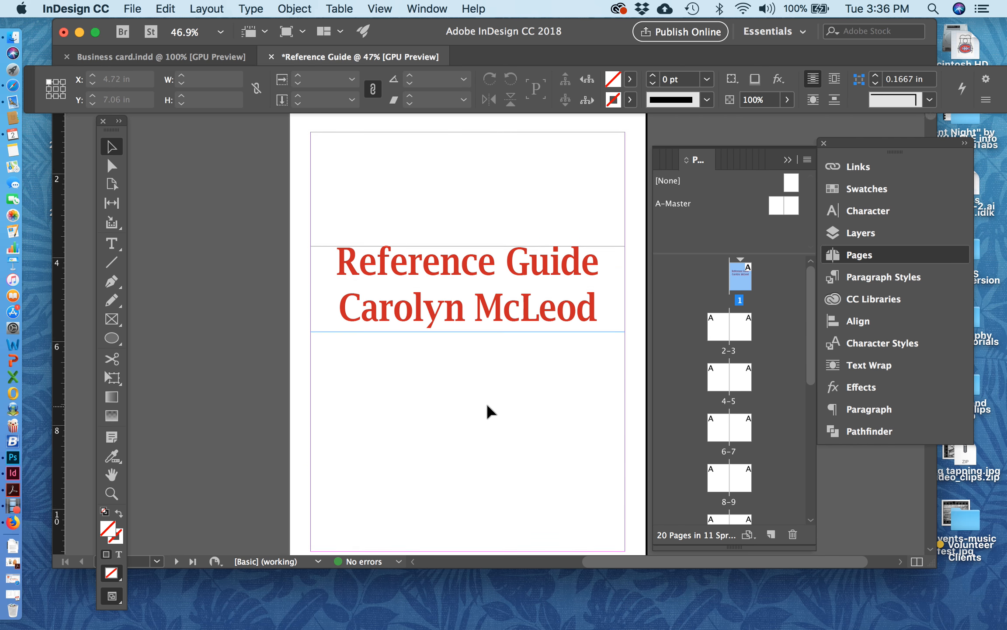
pyautogui.scroll(2, 487, 402)
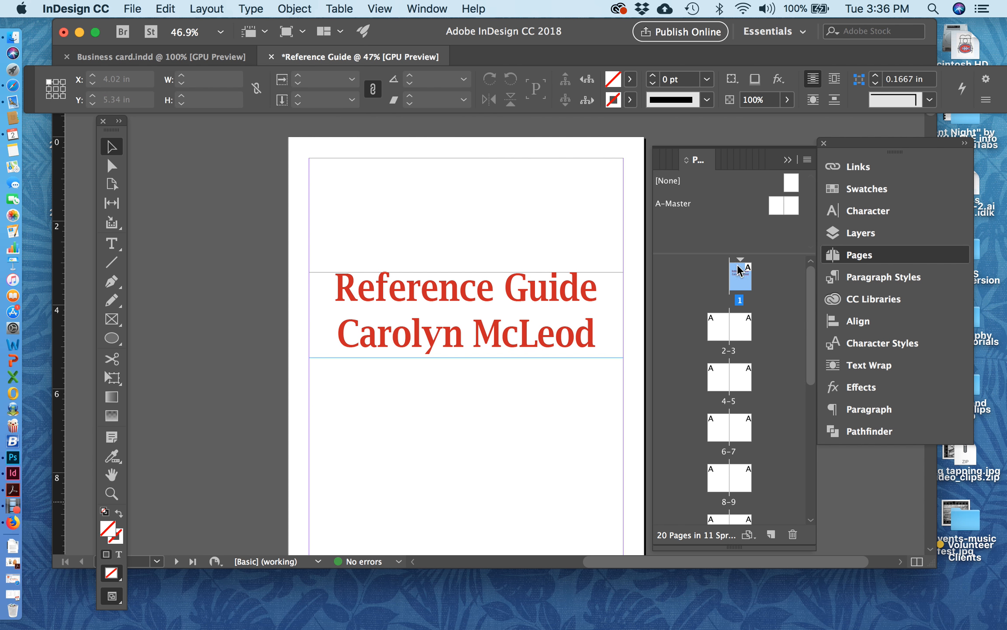